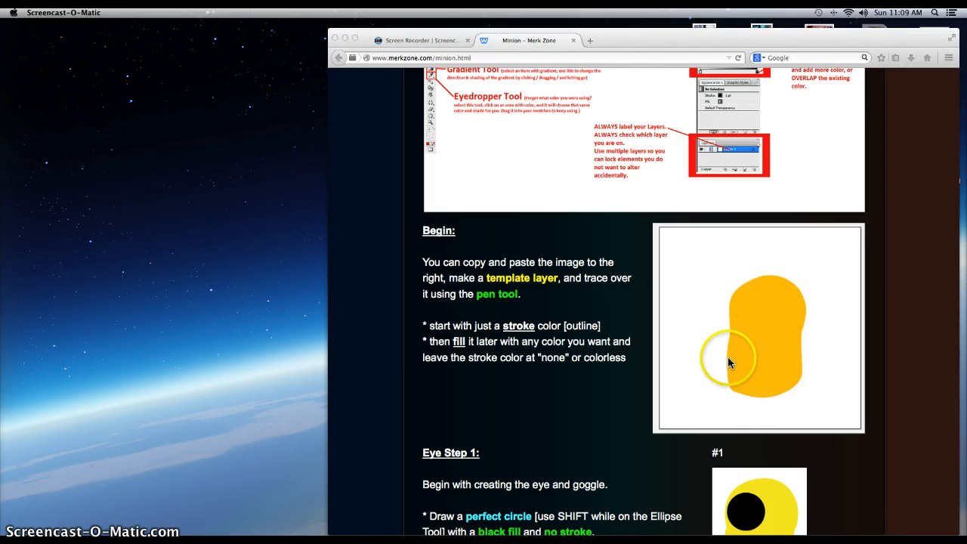
Switch to Illustrator and create a new document named minion with the Print profile at Letter size.
{"action": "mouse_move", "coordinate": [964, 430]}
{"action": "left_click", "coordinate": [954, 459]}
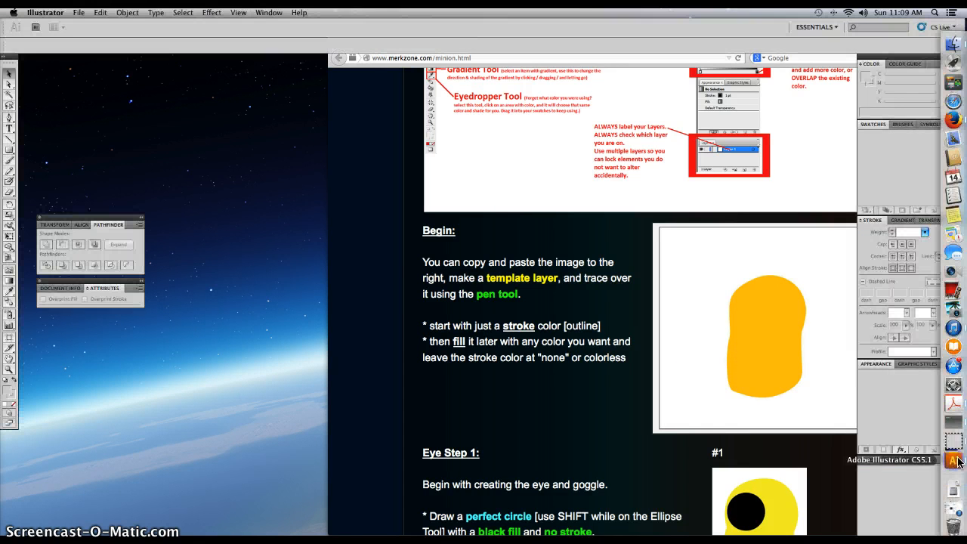
{"action": "left_click", "coordinate": [79, 13]}
{"action": "left_click", "coordinate": [89, 28]}
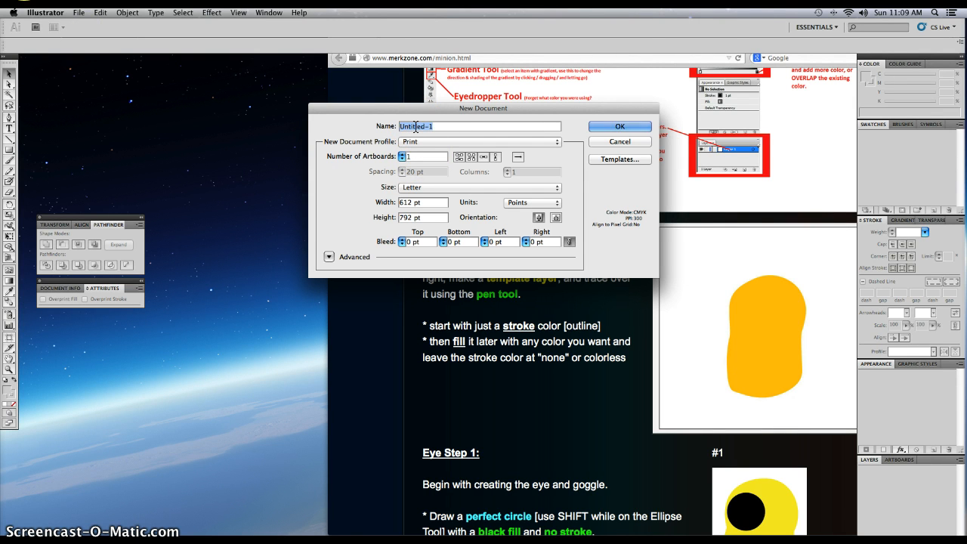
{"action": "type", "text": "minion"}
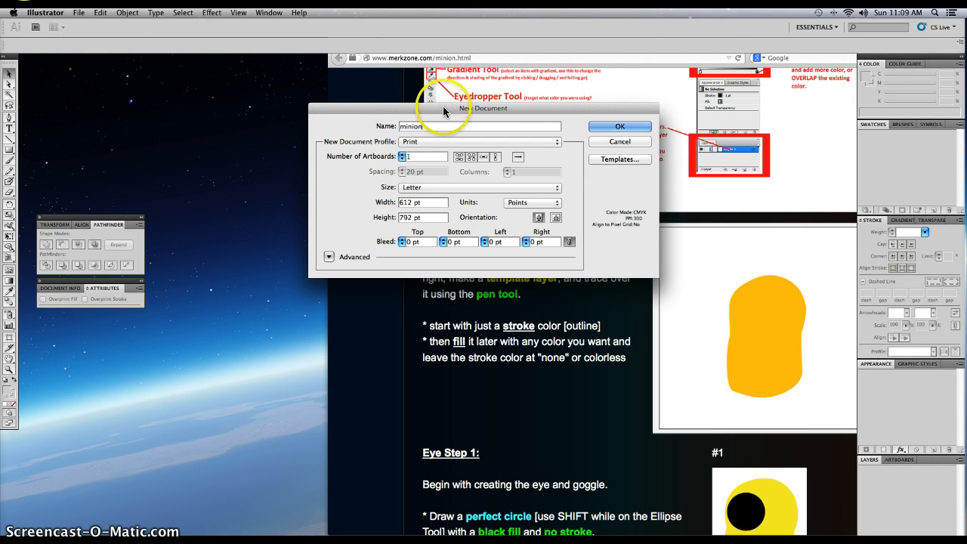
{"action": "left_click", "coordinate": [640, 127]}
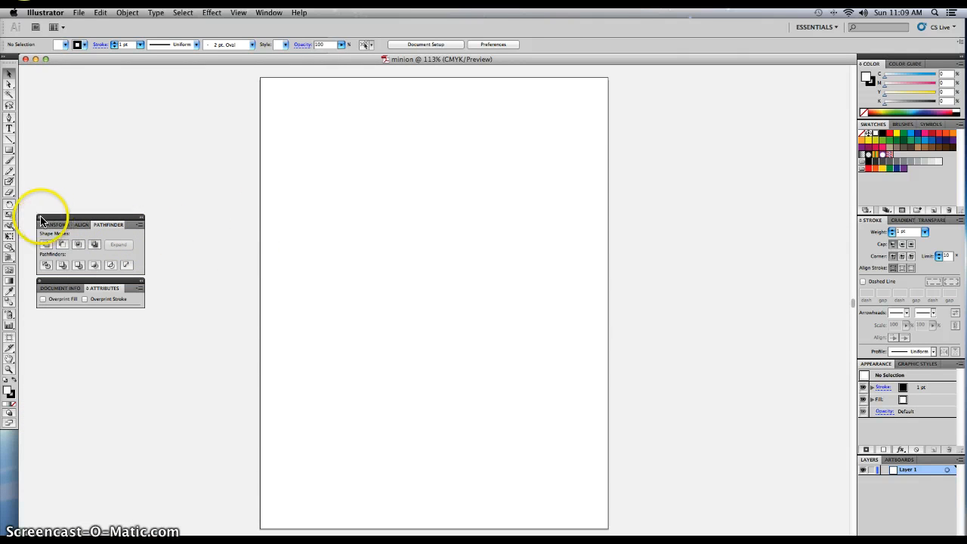
{"action": "mouse_move", "coordinate": [47, 218]}
{"action": "left_mouse_down"}
{"action": "mouse_move", "coordinate": [43, 249]}
{"action": "mouse_move", "coordinate": [50, 219]}
{"action": "left_mouse_up"}
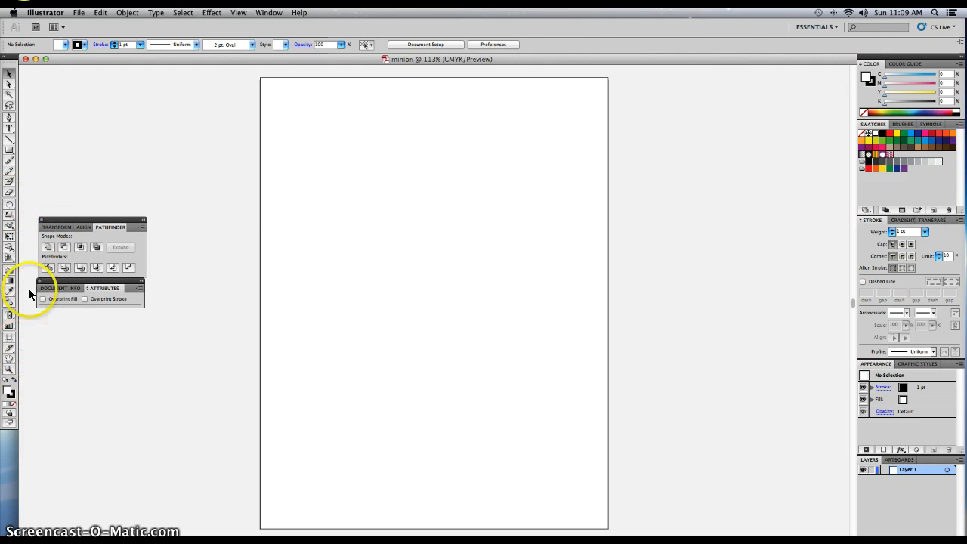
Paint a peanut-shaped body outline about 222 pt wide and 367 pt tall mid-page, using the Paintbrush with no fill and a black stroke.
{"action": "left_click", "coordinate": [10, 161]}
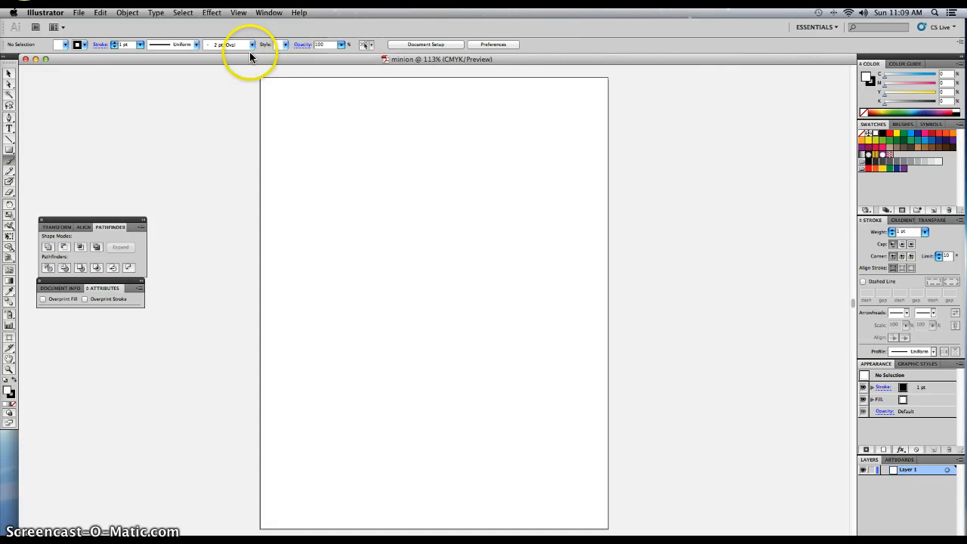
{"action": "left_click", "coordinate": [84, 45]}
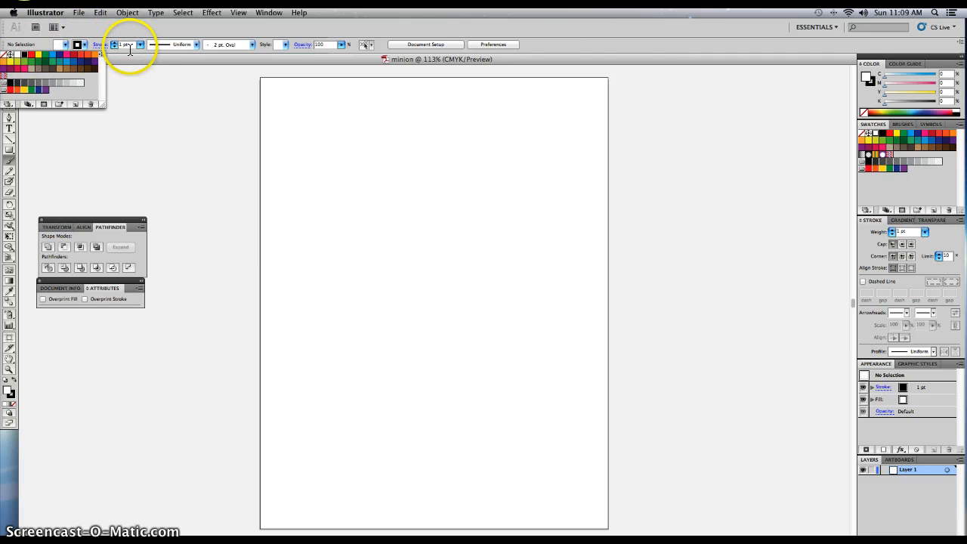
{"action": "left_click", "coordinate": [66, 46]}
{"action": "left_click", "coordinate": [65, 47]}
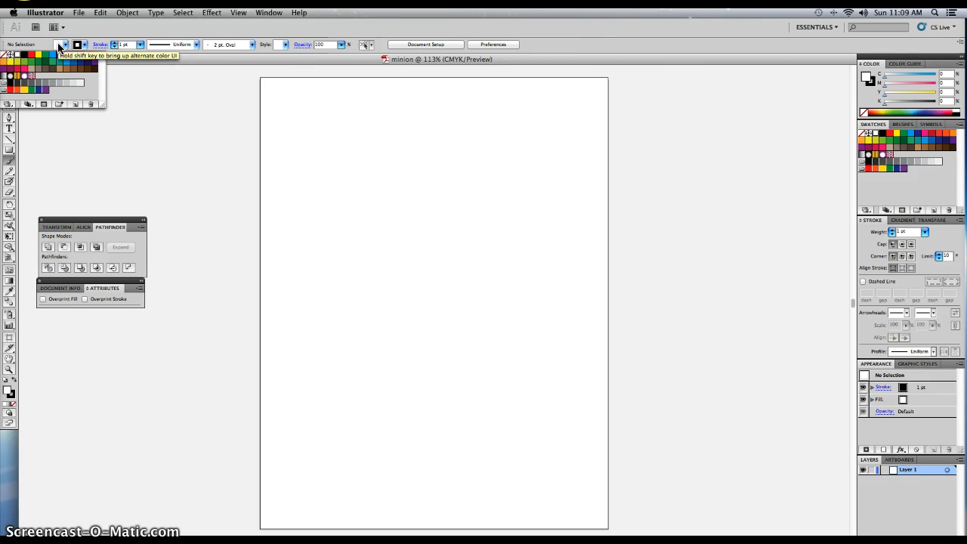
{"action": "left_click", "coordinate": [5, 56]}
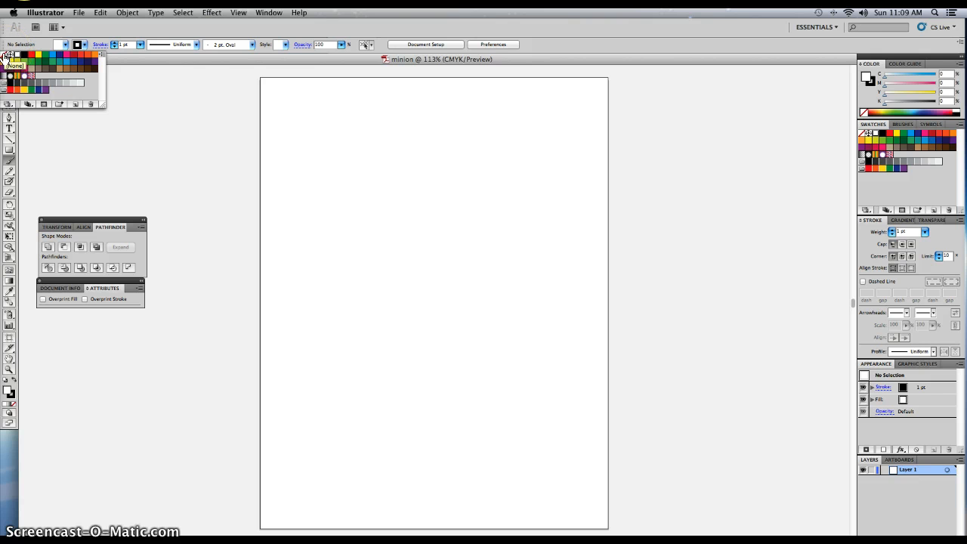
{"action": "left_click", "coordinate": [5, 56]}
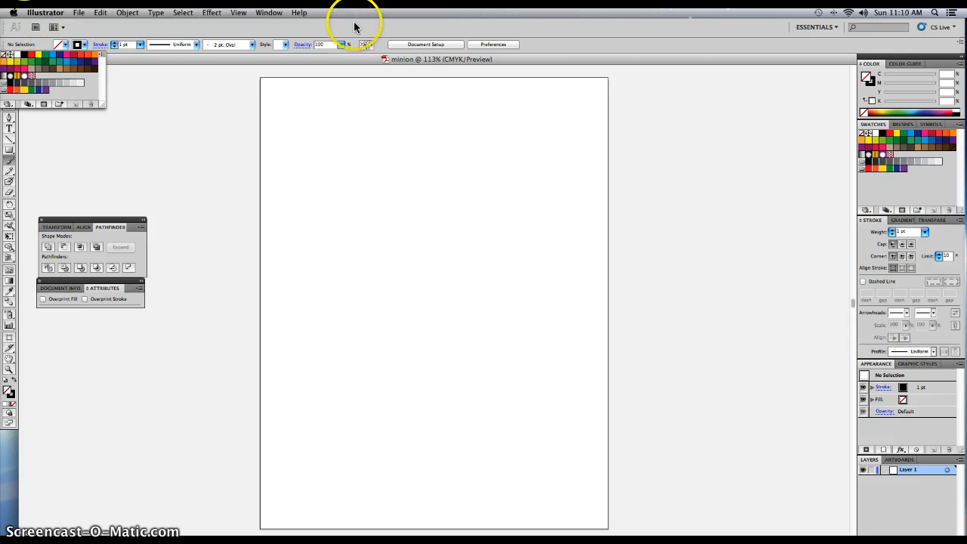
{"action": "left_click", "coordinate": [553, 37]}
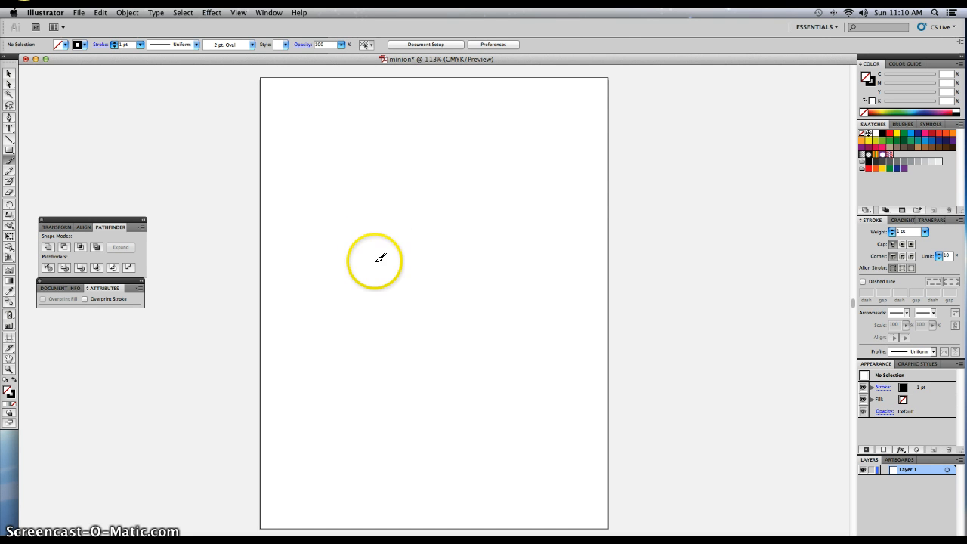
{"action": "mouse_move", "coordinate": [375, 264]}
{"action": "left_mouse_down"}
{"action": "mouse_move", "coordinate": [379, 222]}
{"action": "mouse_move", "coordinate": [411, 192]}
{"action": "mouse_move", "coordinate": [466, 190]}
{"action": "mouse_move", "coordinate": [490, 205]}
{"action": "mouse_move", "coordinate": [476, 328]}
{"action": "mouse_move", "coordinate": [491, 360]}
{"action": "mouse_move", "coordinate": [489, 380]}
{"action": "mouse_move", "coordinate": [434, 395]}
{"action": "mouse_move", "coordinate": [377, 383]}
{"action": "mouse_move", "coordinate": [368, 355]}
{"action": "mouse_move", "coordinate": [382, 277]}
{"action": "mouse_move", "coordinate": [374, 255]}
{"action": "left_mouse_up"}
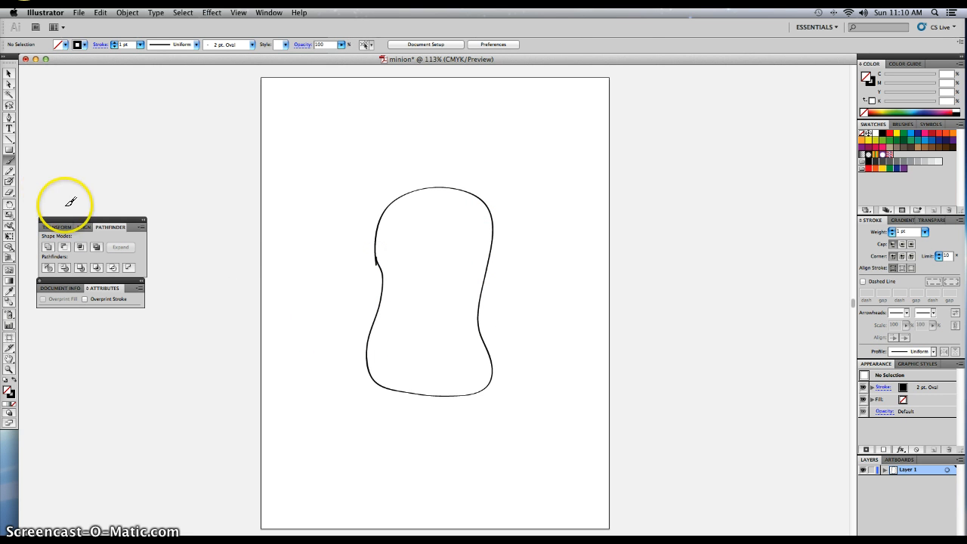
{"action": "left_click_drag", "start_coordinate": [400, 263], "coordinate": [378, 257]}
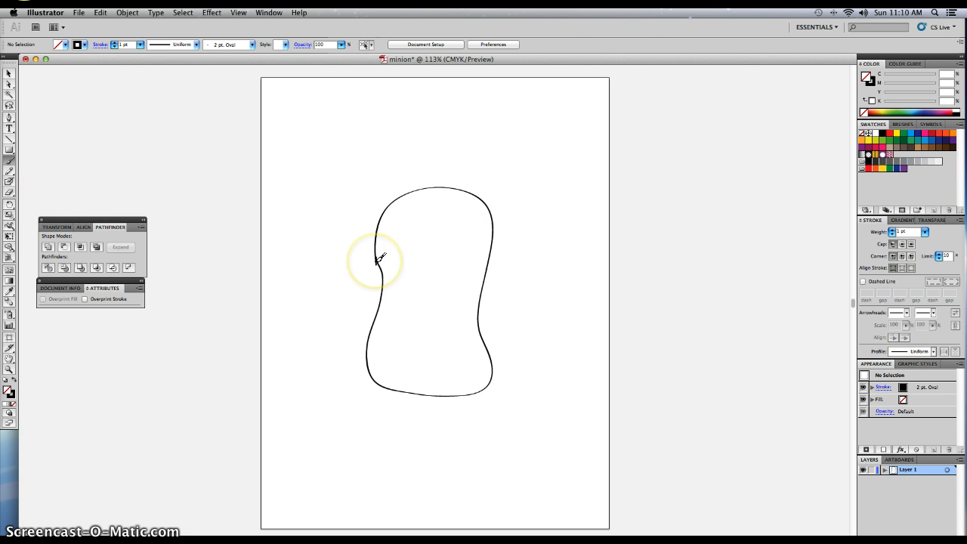
Move the outline's overlapping end anchor onto its other end at the body's left side, and reposition the anchor below to smooth the curve.
{"action": "key", "text": "super+equal"}
{"action": "key", "text": "super+equal"}
{"action": "key", "text": "super+equal"}
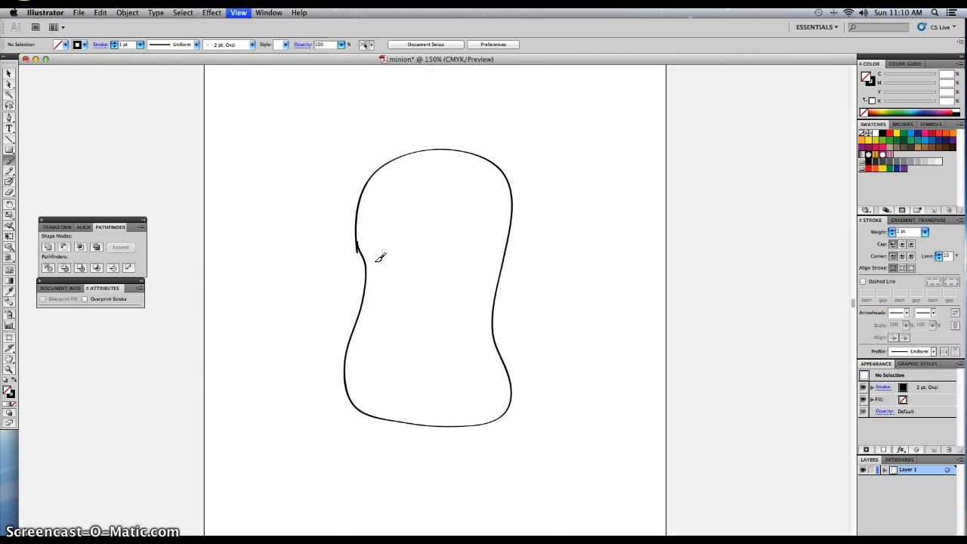
{"action": "key", "text": "super+equal"}
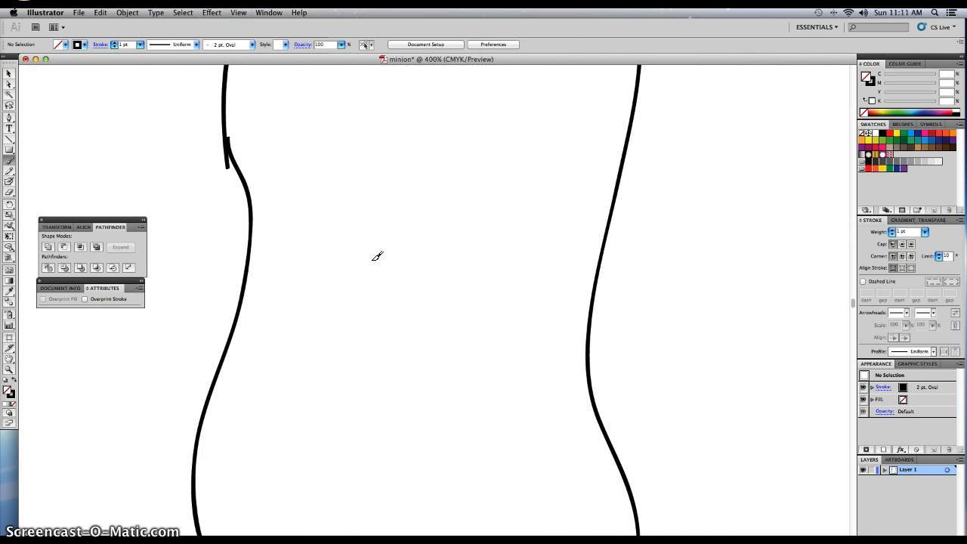
{"action": "key", "text": "space"}
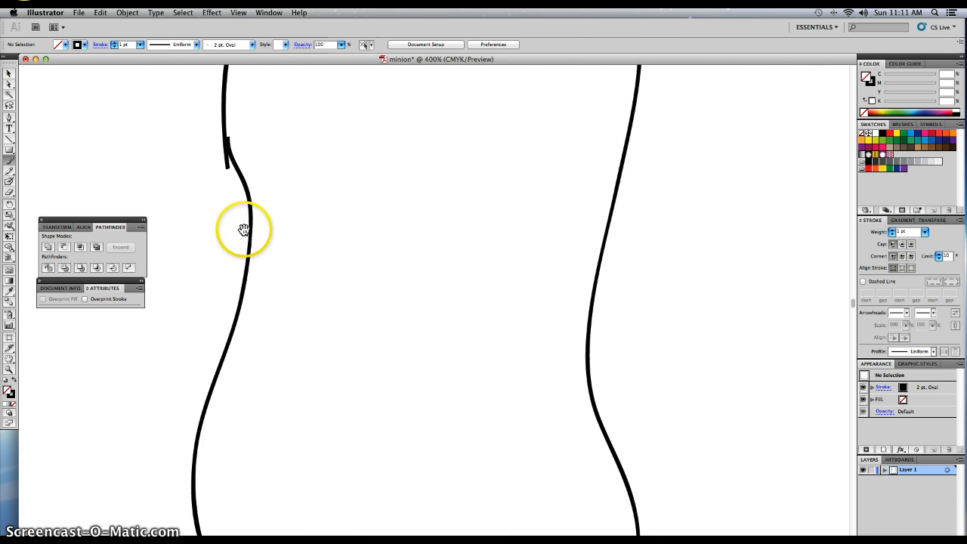
{"action": "mouse_move", "coordinate": [222, 209]}
{"action": "left_mouse_down"}
{"action": "mouse_move", "coordinate": [289, 276]}
{"action": "mouse_move", "coordinate": [291, 346]}
{"action": "left_mouse_up"}
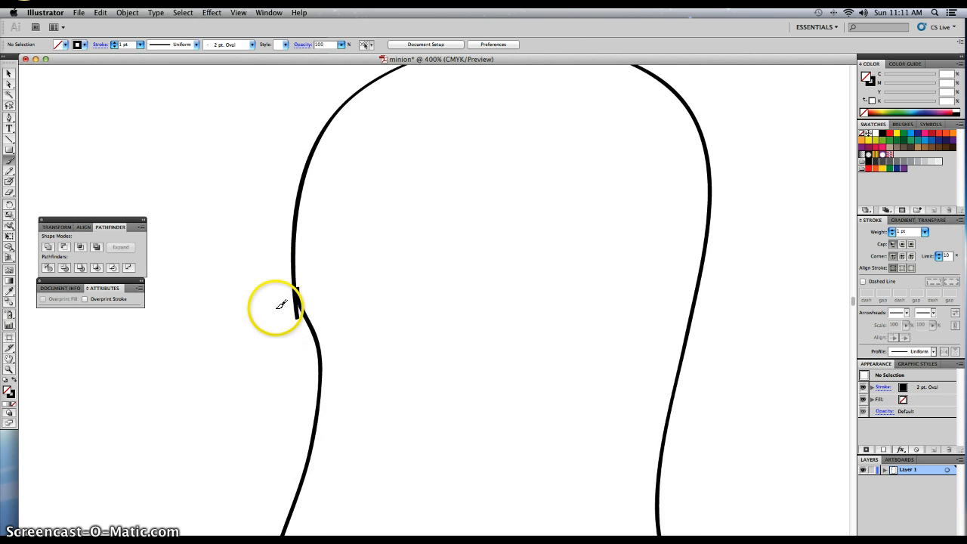
{"action": "left_click", "coordinate": [7, 73]}
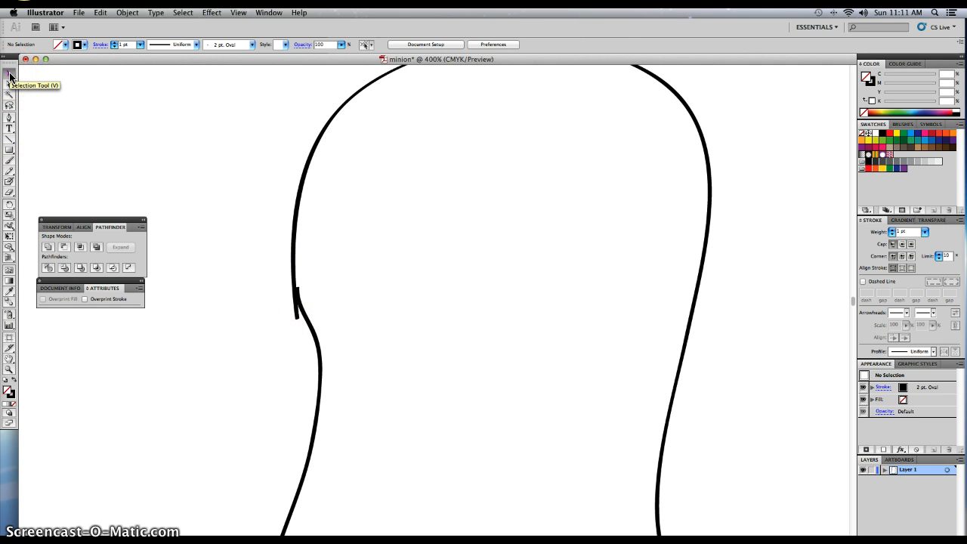
{"action": "left_click", "coordinate": [293, 255]}
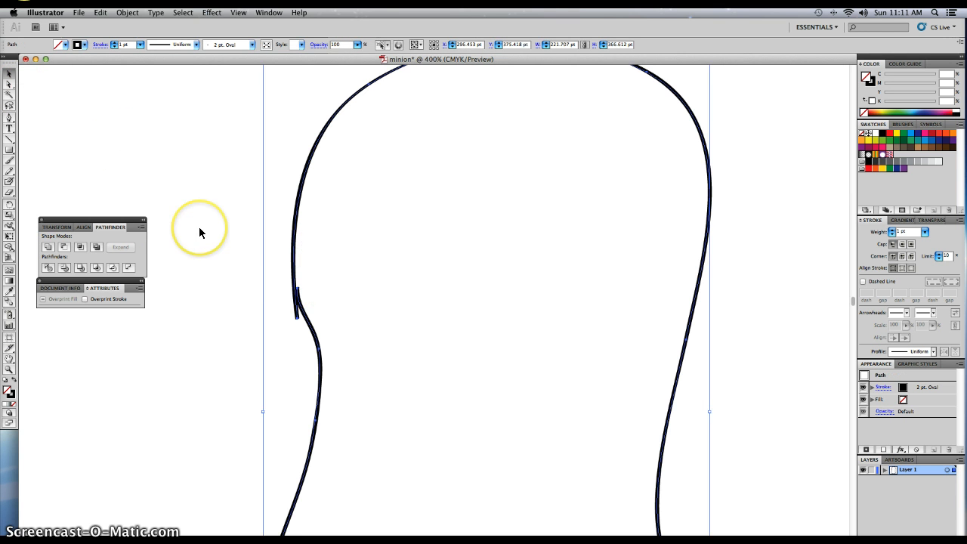
{"action": "key", "text": "super+equal"}
{"action": "key", "text": "super+equal"}
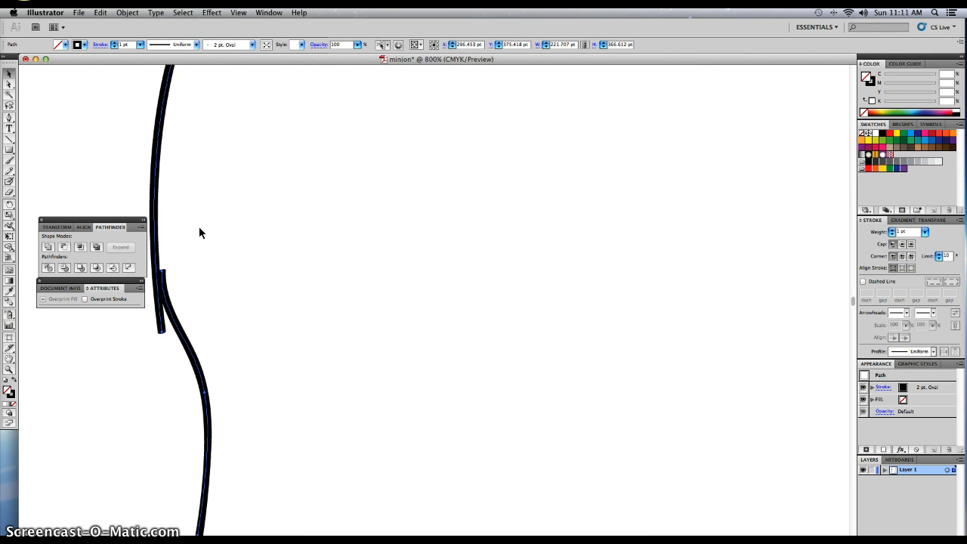
{"action": "left_click_drag", "start_coordinate": [199, 233], "coordinate": [369, 250]}
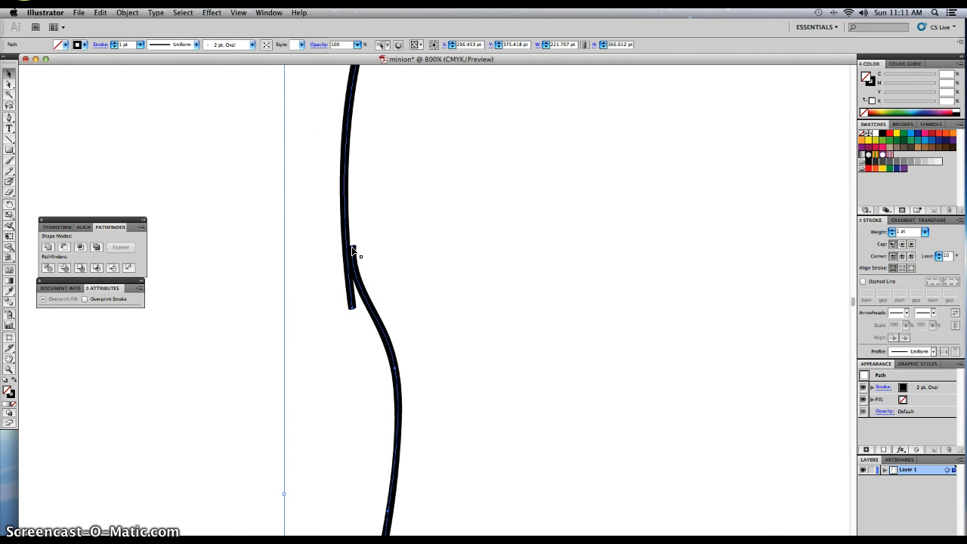
{"action": "left_click", "coordinate": [9, 84]}
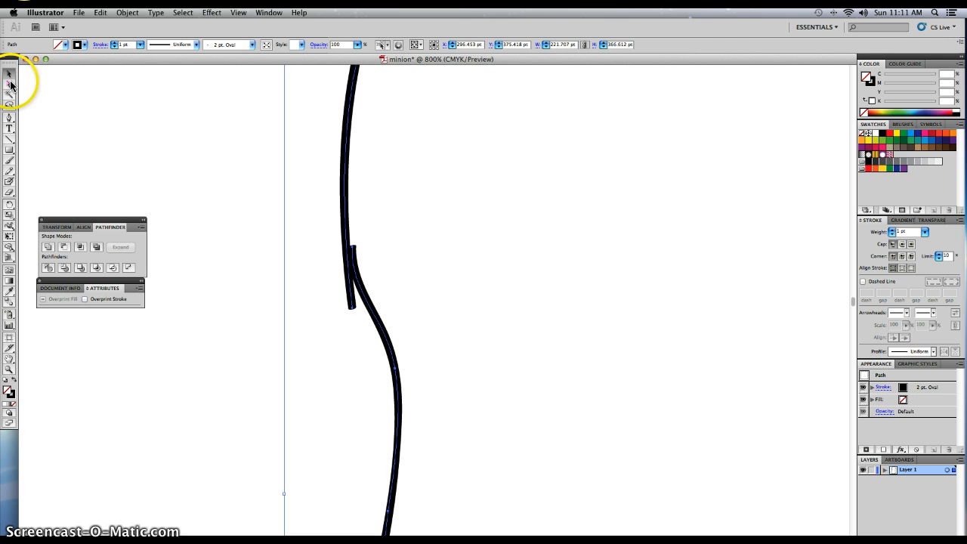
{"action": "left_click", "coordinate": [313, 235]}
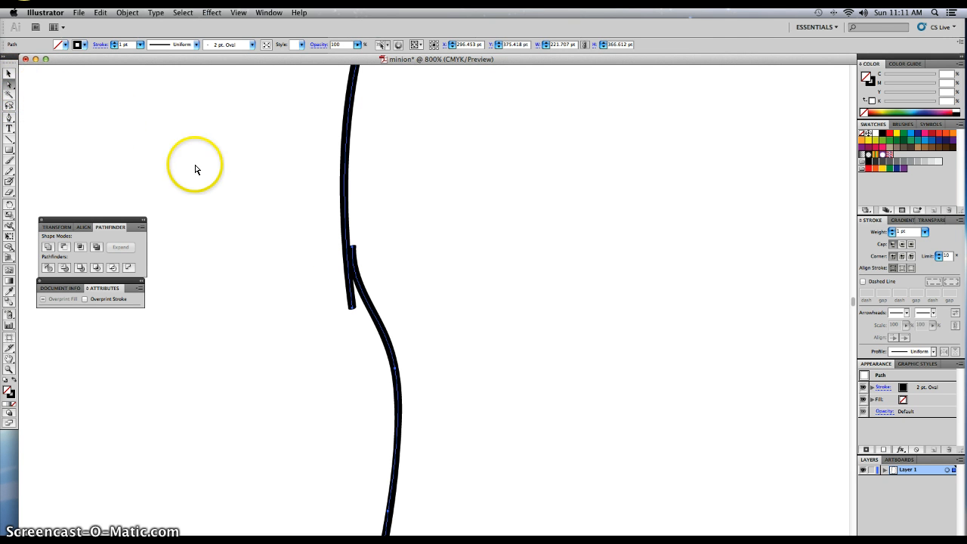
{"action": "left_click", "coordinate": [353, 251]}
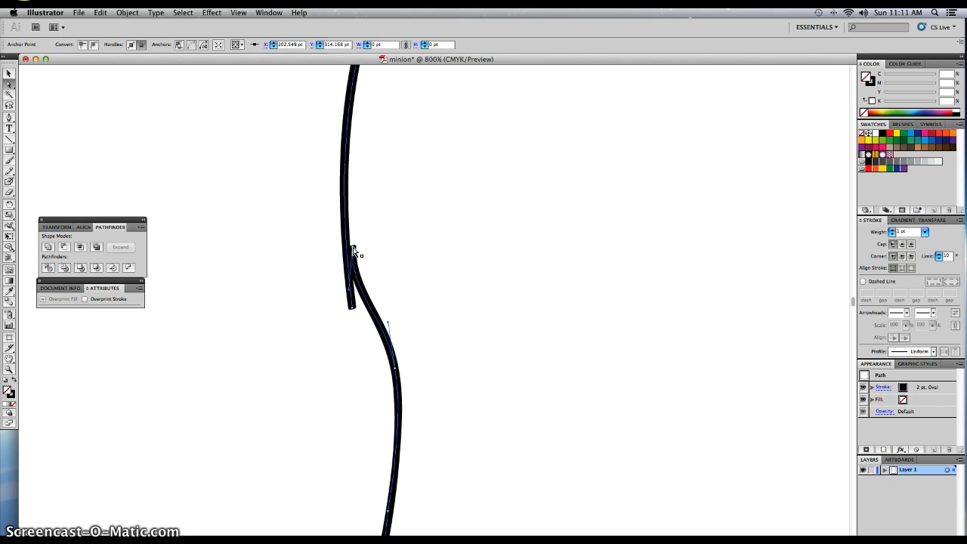
{"action": "left_click_drag", "start_coordinate": [353, 251], "coordinate": [353, 308]}
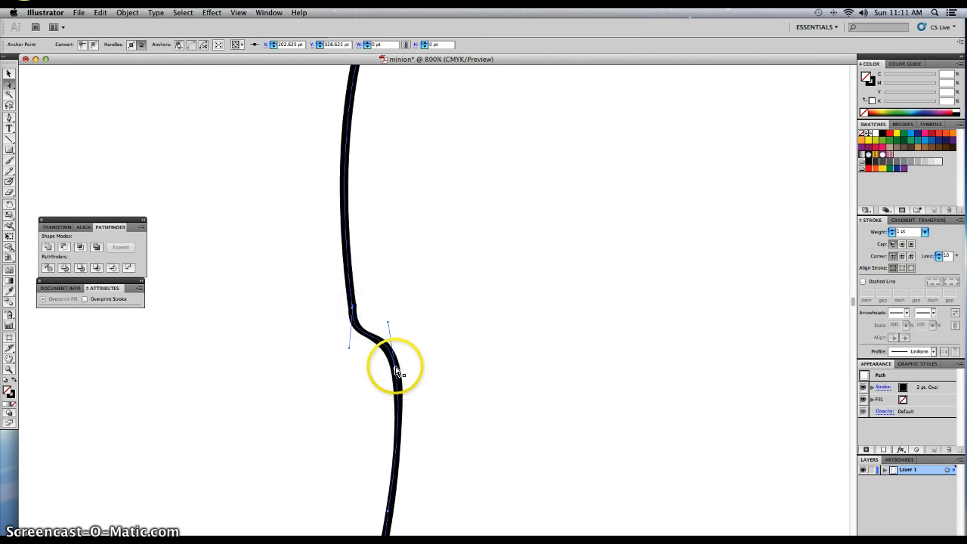
{"action": "left_click_drag", "start_coordinate": [395, 371], "coordinate": [387, 427]}
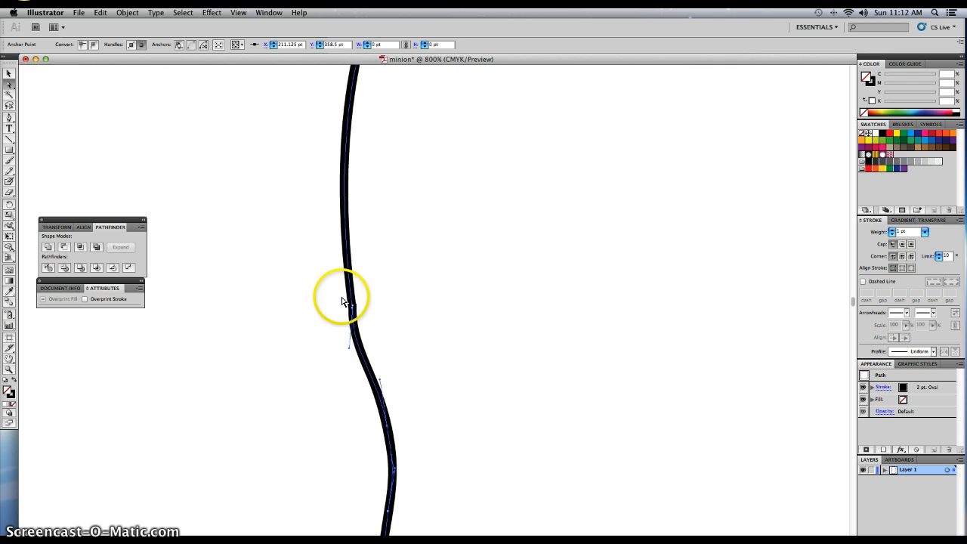
Select the anchors where the two outline ends meet and group the path.
{"action": "left_click_drag", "start_coordinate": [343, 296], "coordinate": [362, 320]}
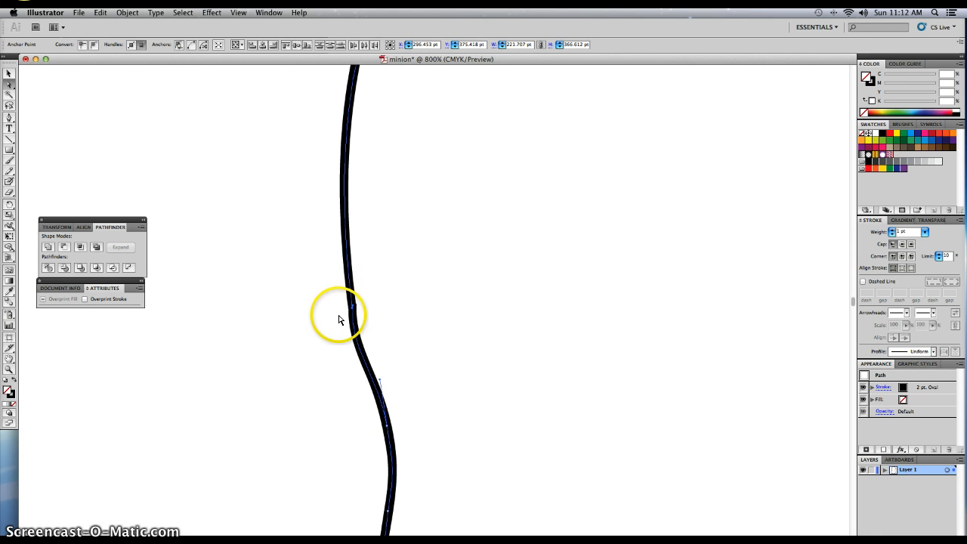
{"action": "left_click", "coordinate": [126, 13]}
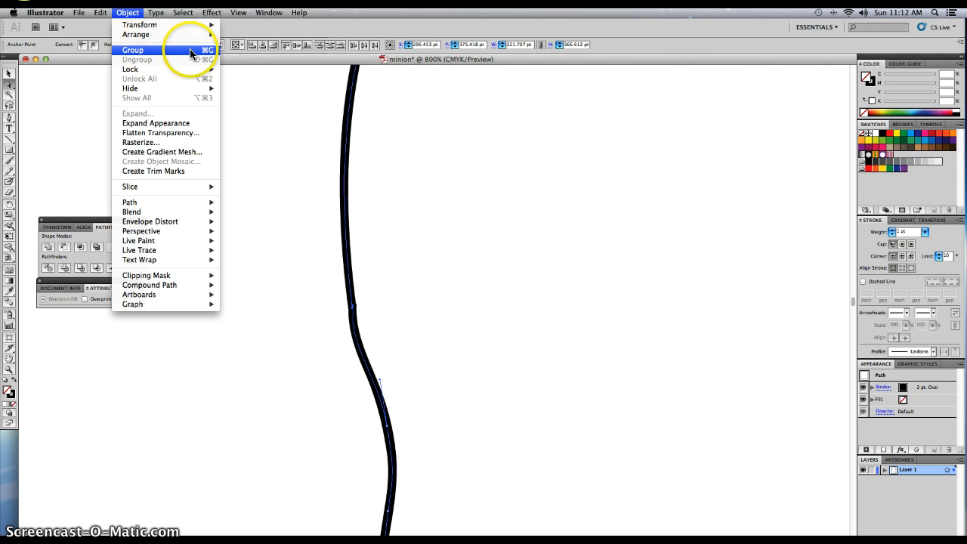
{"action": "left_click", "coordinate": [134, 49]}
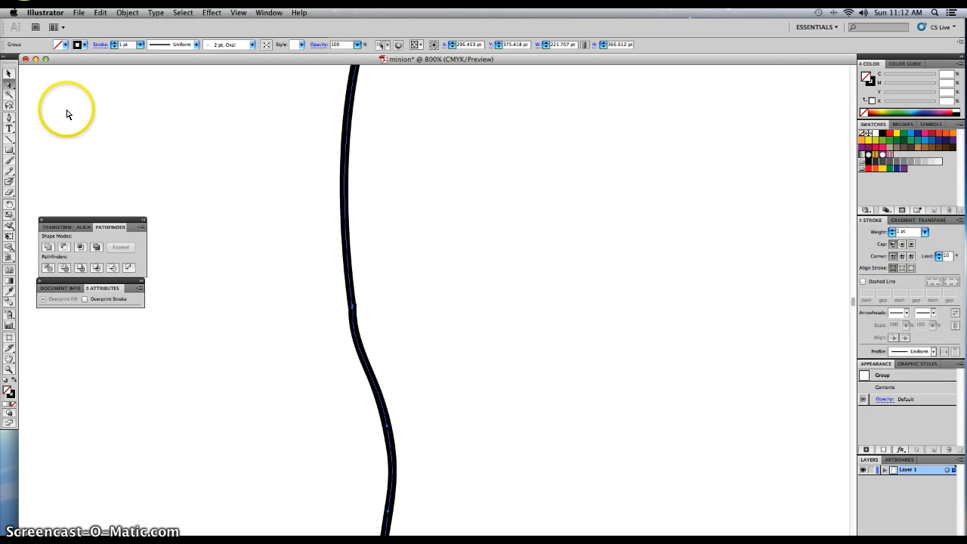
Change the grouped body outline's stroke color to yellow.
{"action": "left_click", "coordinate": [9, 73]}
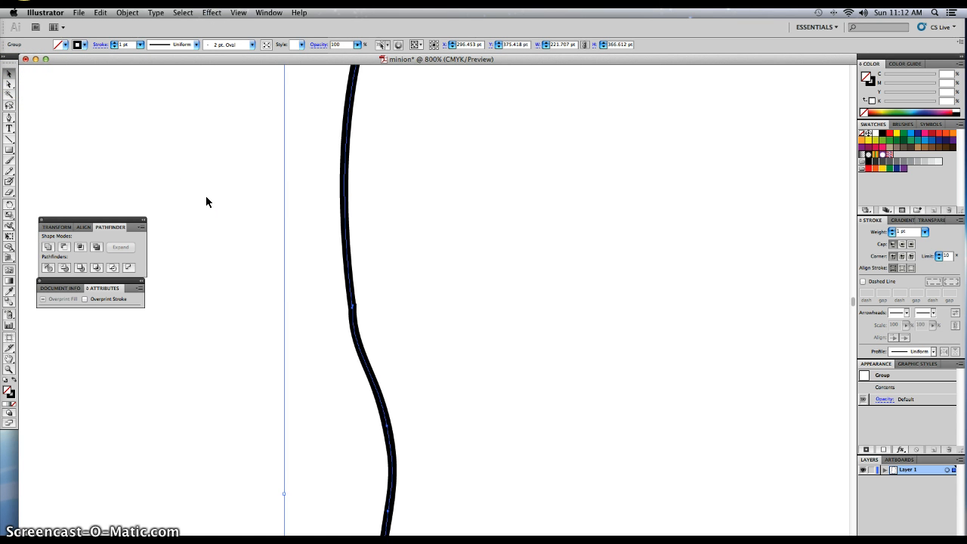
{"action": "key", "text": "super+minus"}
{"action": "key", "text": "super+minus"}
{"action": "key", "text": "super+minus"}
{"action": "key", "text": "super+minus"}
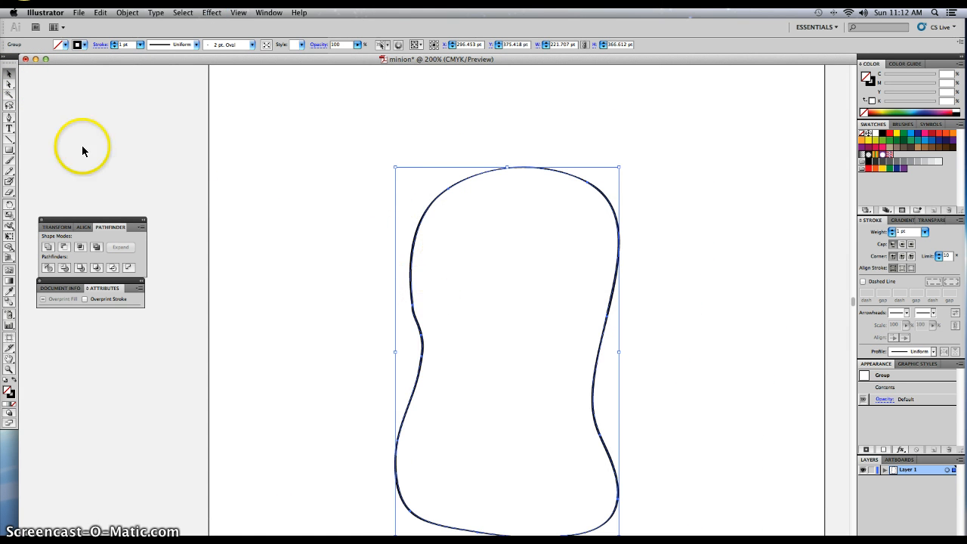
{"action": "left_click", "coordinate": [85, 45]}
{"action": "left_click", "coordinate": [24, 90]}
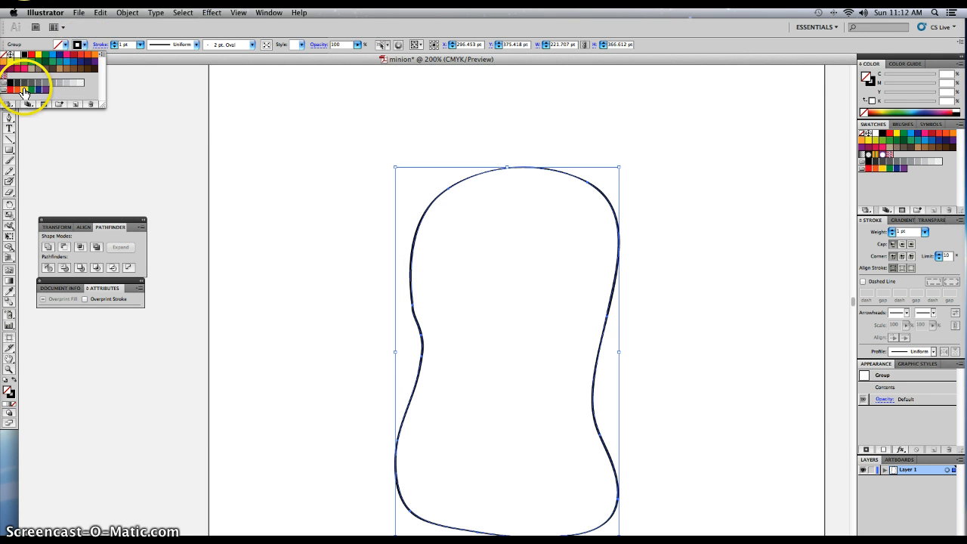
Fill the body shape with the same yellow as its stroke and deselect it.
{"action": "left_click", "coordinate": [65, 46]}
{"action": "left_click", "coordinate": [66, 46]}
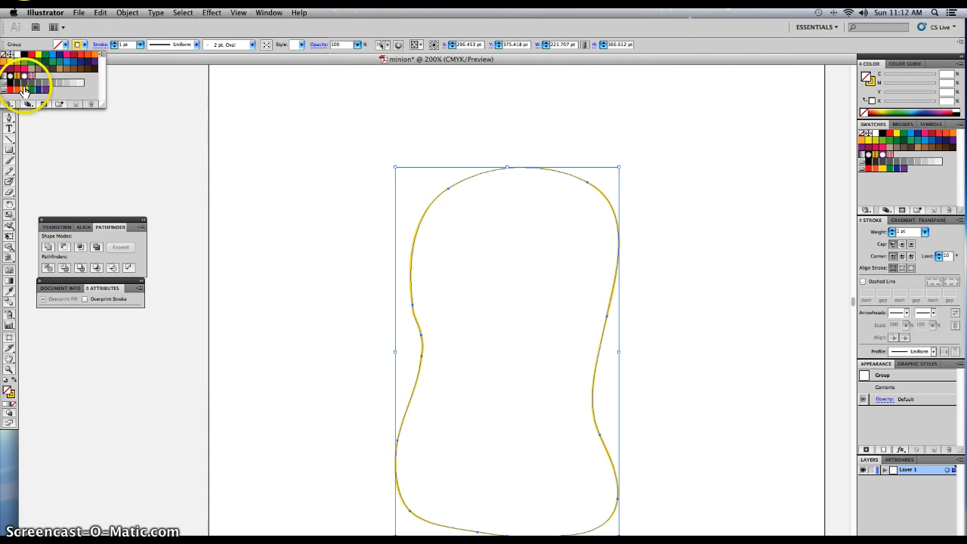
{"action": "left_click", "coordinate": [24, 90]}
{"action": "left_click", "coordinate": [255, 157]}
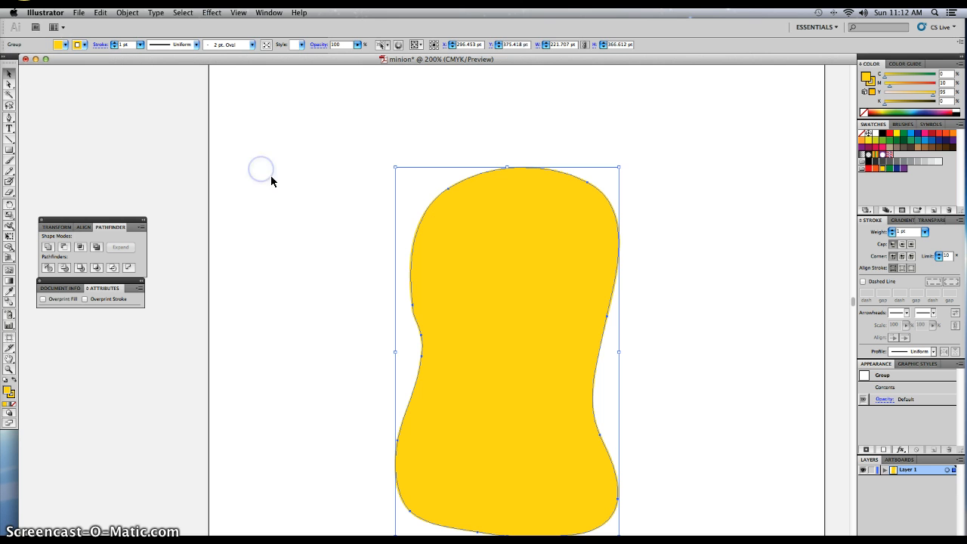
{"action": "left_click", "coordinate": [259, 243]}
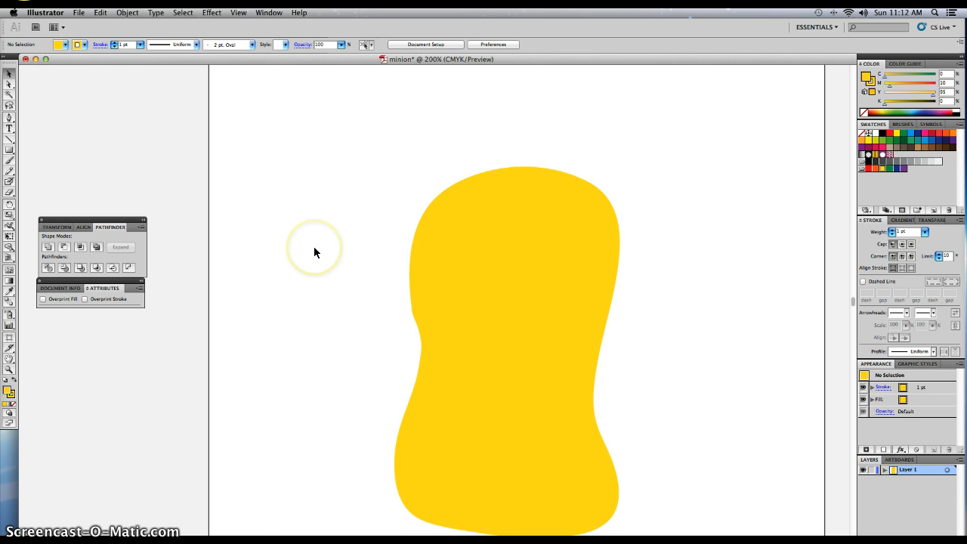
Select the whole yellow body shape and delete it from the page.
{"action": "key", "text": "super+minus"}
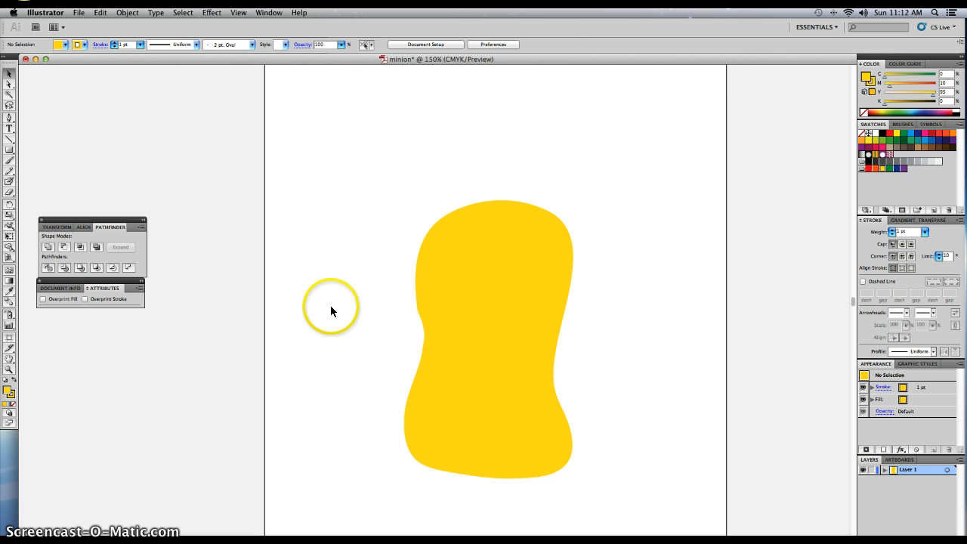
{"action": "left_click_drag", "start_coordinate": [360, 185], "coordinate": [623, 517]}
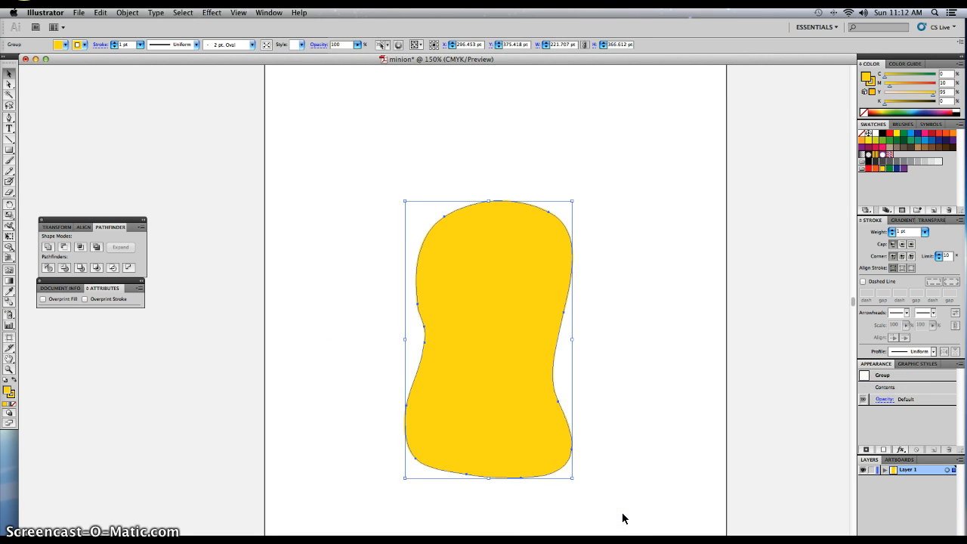
{"action": "key", "text": "Delete"}
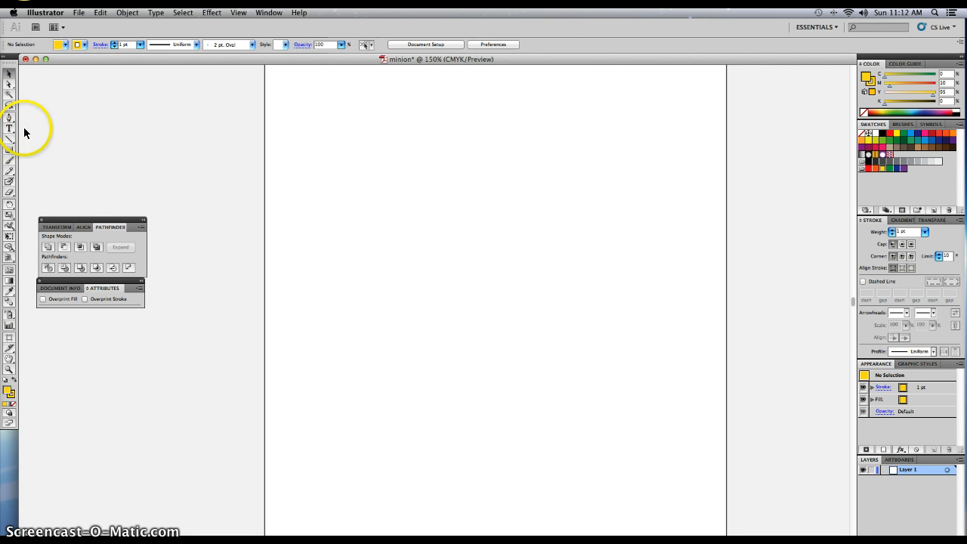
Draw a yellow upright ellipse about 277 by 377 pt and move it near the middle of the page.
{"action": "left_click_drag", "start_coordinate": [9, 151], "coordinate": [41, 154]}
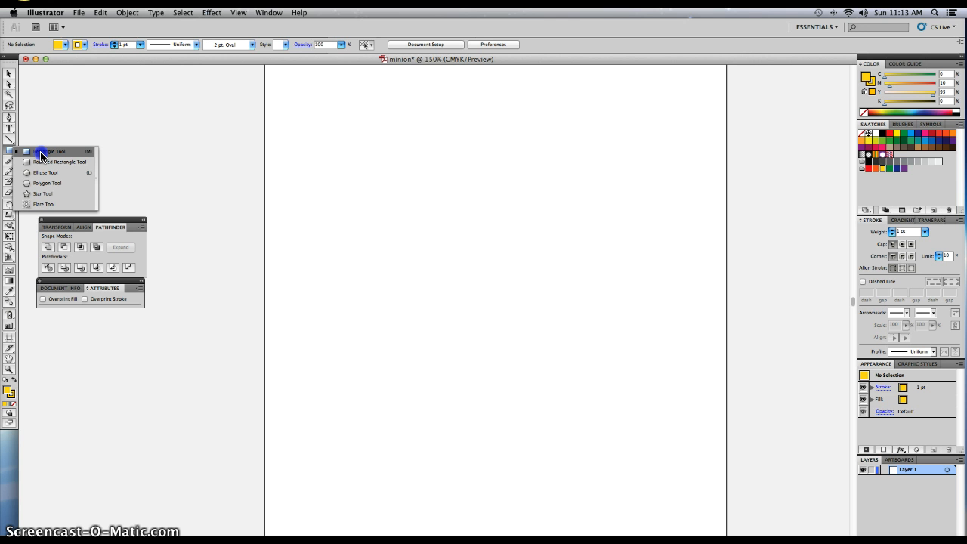
{"action": "left_click_drag", "start_coordinate": [42, 163], "coordinate": [39, 173]}
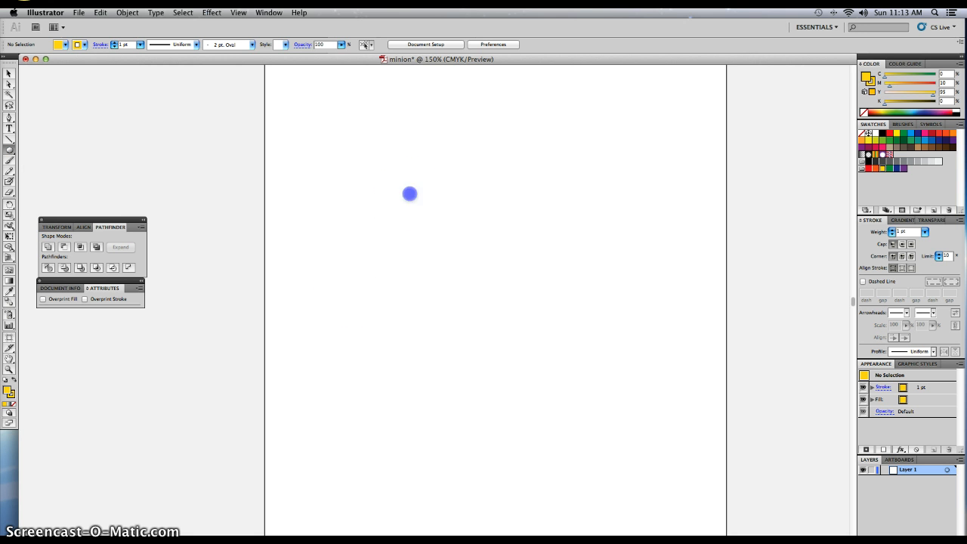
{"action": "left_click_drag", "start_coordinate": [410, 193], "coordinate": [618, 475]}
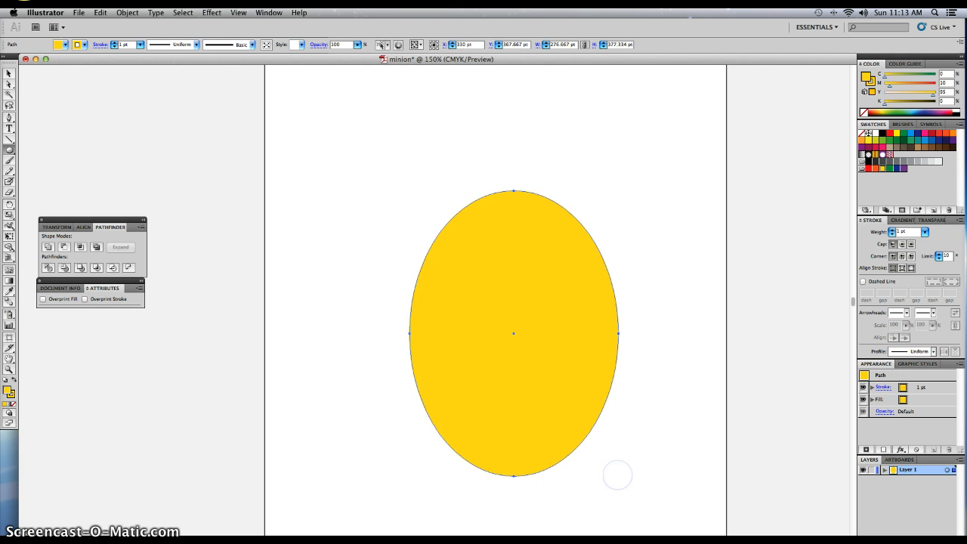
{"action": "left_click", "coordinate": [8, 75]}
{"action": "left_click_drag", "start_coordinate": [501, 279], "coordinate": [478, 266]}
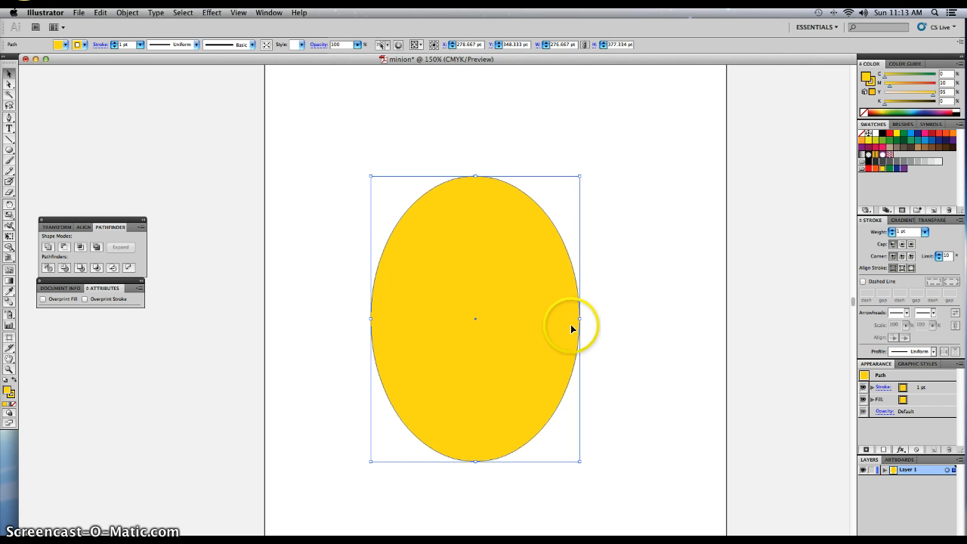
Add four anchor points to the ellipse with the Pen tool, one on each diagonal curve between the existing anchors.
{"action": "left_click", "coordinate": [9, 118]}
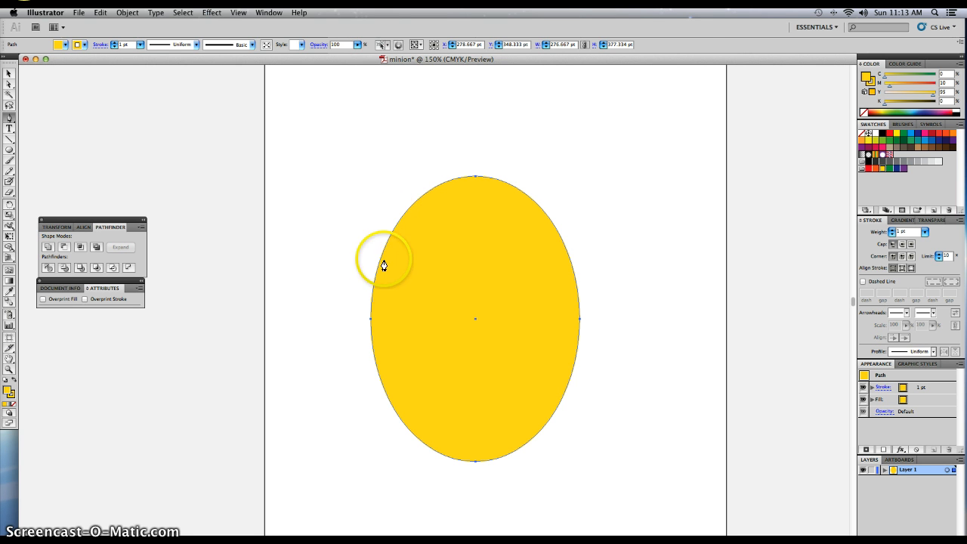
{"action": "left_click", "coordinate": [396, 225]}
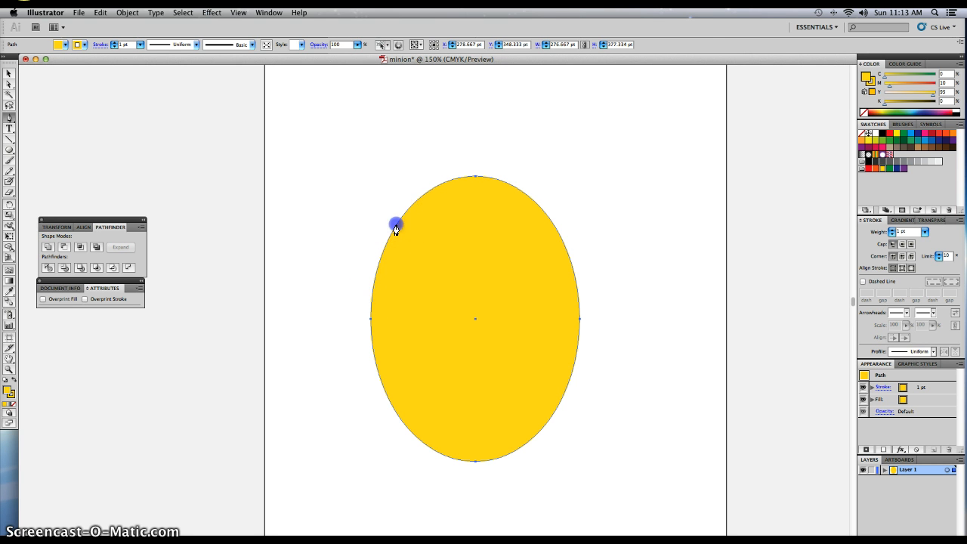
{"action": "left_click", "coordinate": [559, 237]}
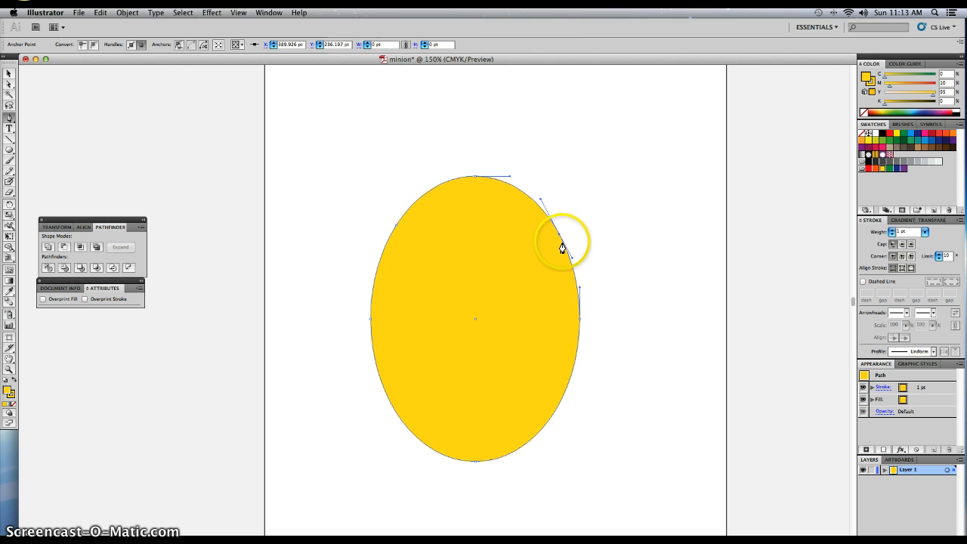
{"action": "left_click", "coordinate": [555, 413]}
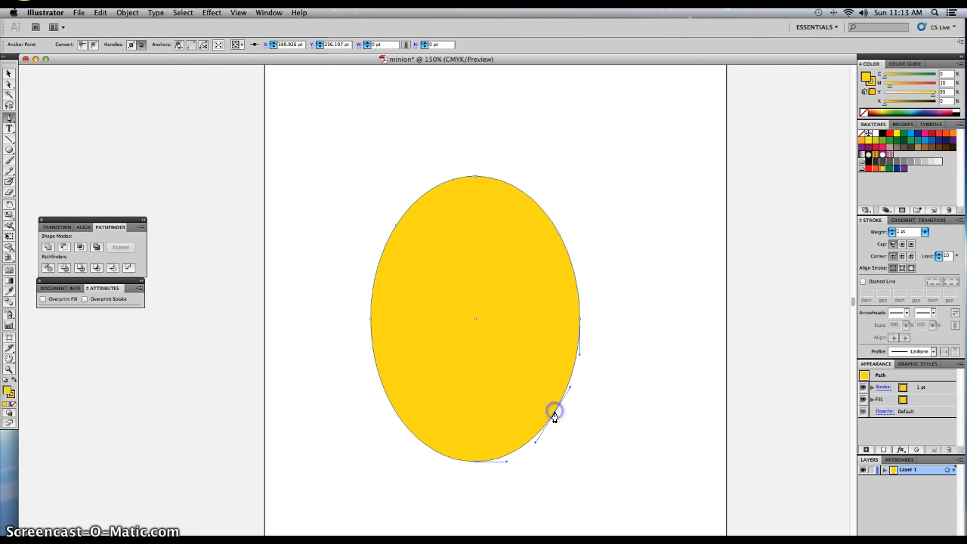
{"action": "left_click", "coordinate": [387, 399]}
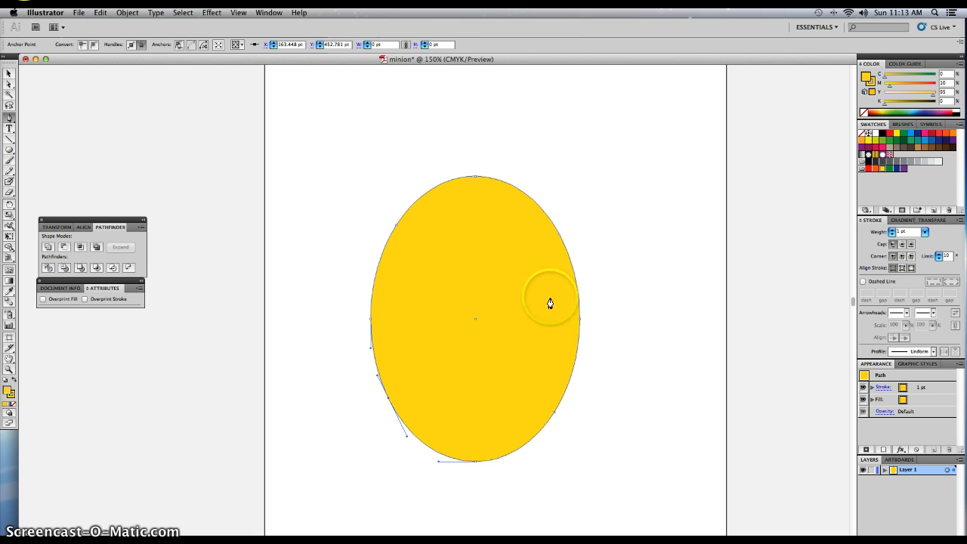
Change the ellipse's stroke color to black and deselect it.
{"action": "left_click", "coordinate": [8, 73]}
{"action": "left_click", "coordinate": [415, 271]}
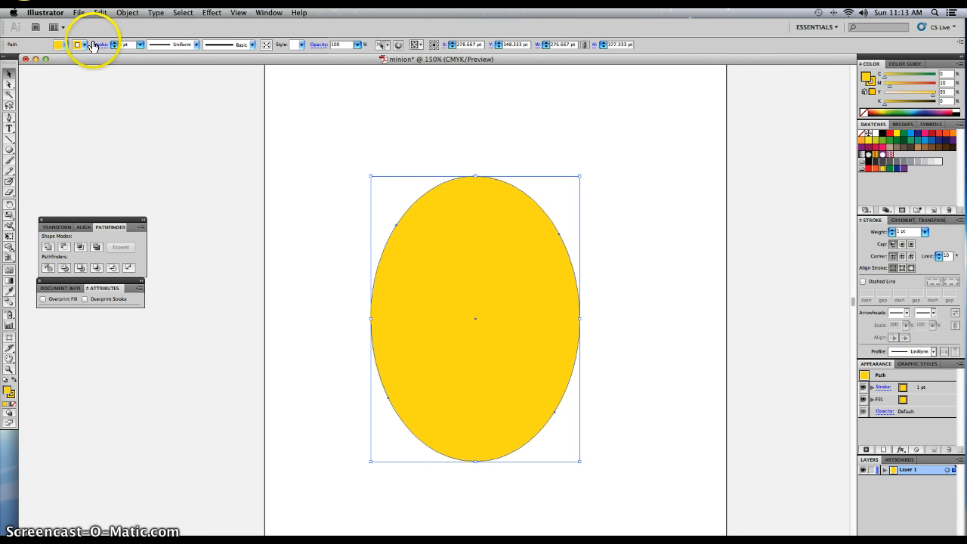
{"action": "left_click", "coordinate": [85, 46]}
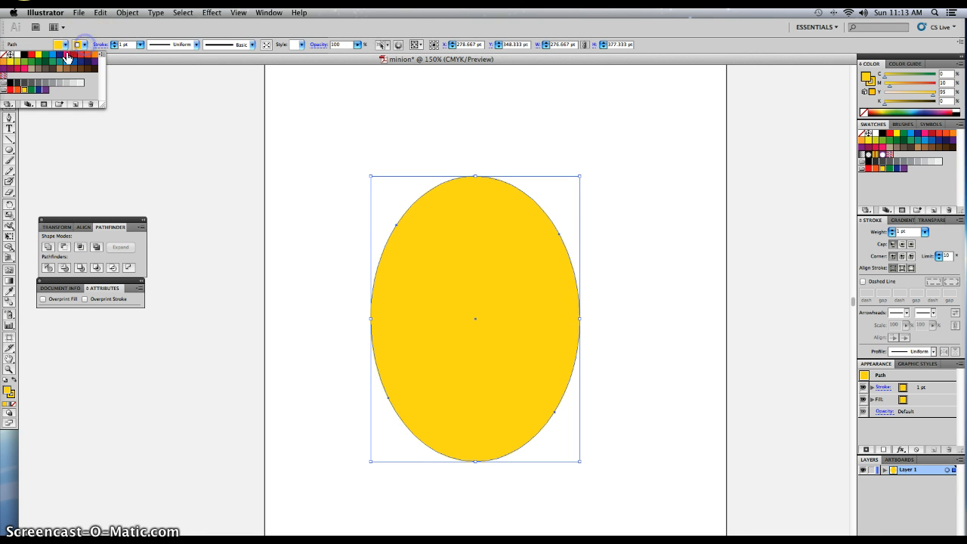
{"action": "left_click", "coordinate": [23, 55]}
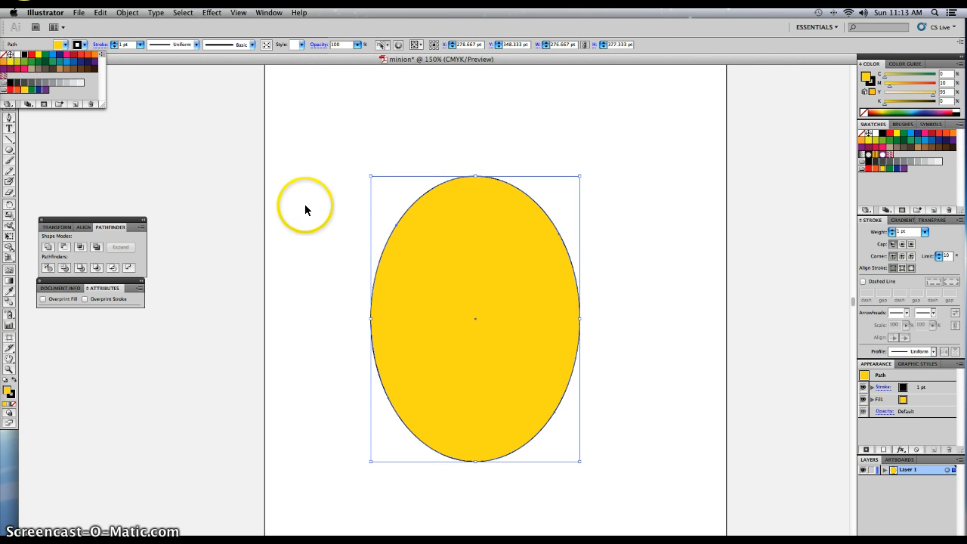
{"action": "left_click", "coordinate": [305, 210]}
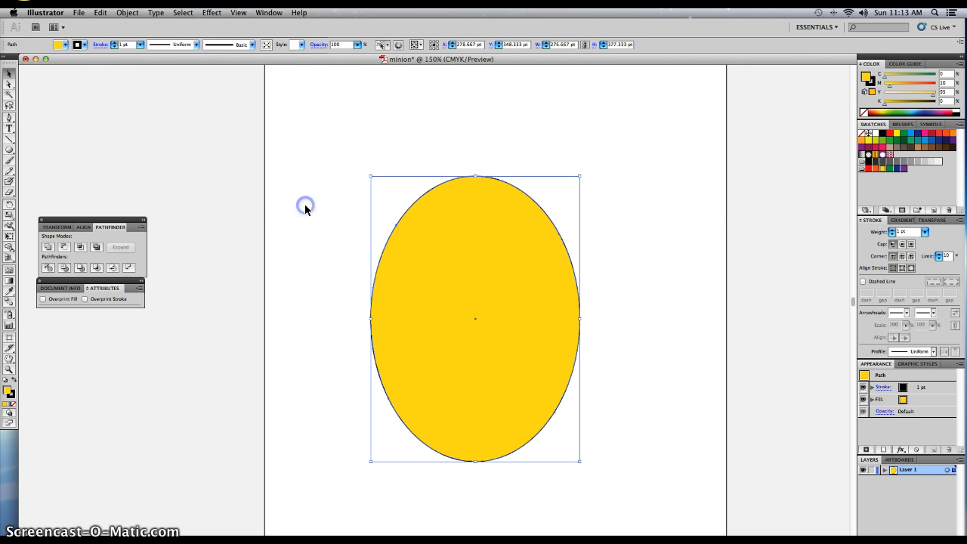
{"action": "left_click", "coordinate": [335, 240]}
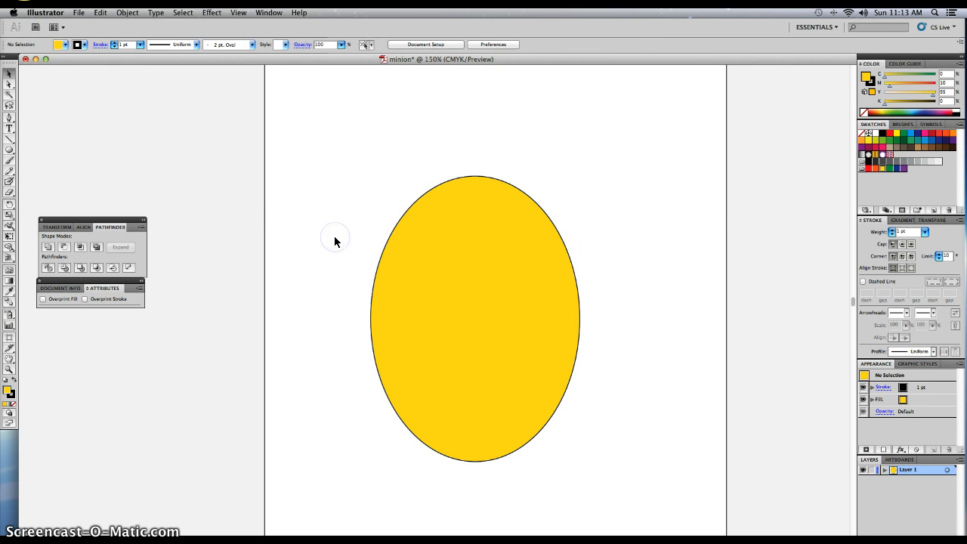
Lengthen the upper-right anchor's lower handle and move the ellipse's upper-right and upper-left anchors outward to broaden the top.
{"action": "left_click", "coordinate": [443, 257]}
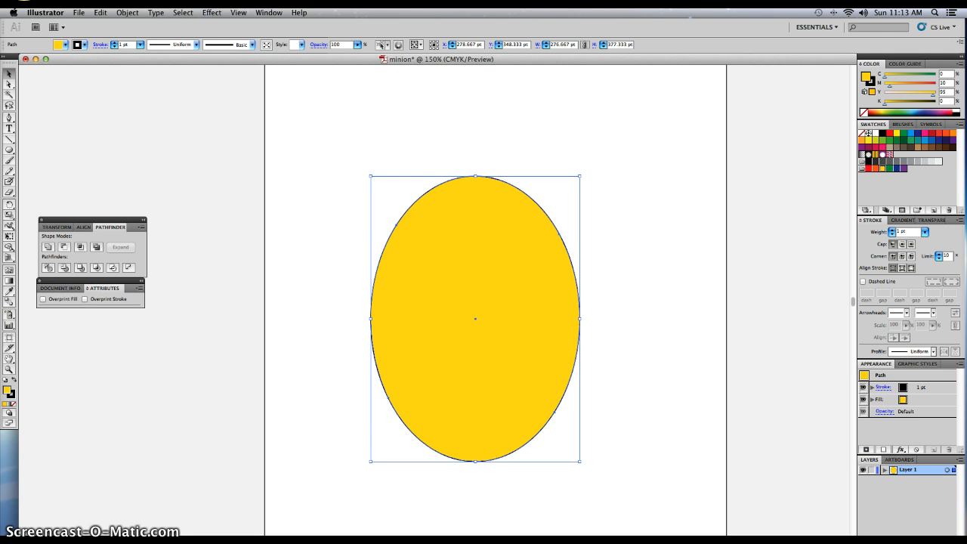
{"action": "left_click", "coordinate": [9, 86]}
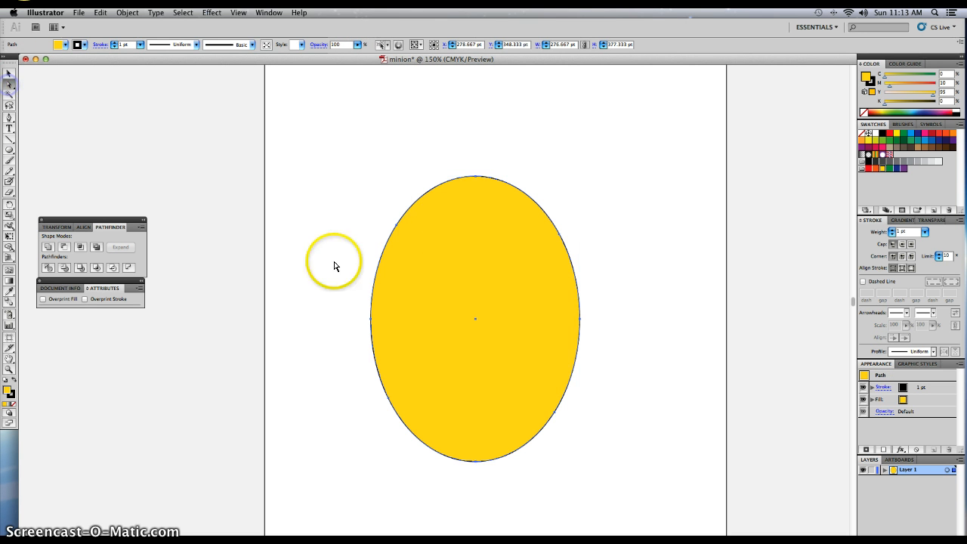
{"action": "left_click", "coordinate": [560, 238]}
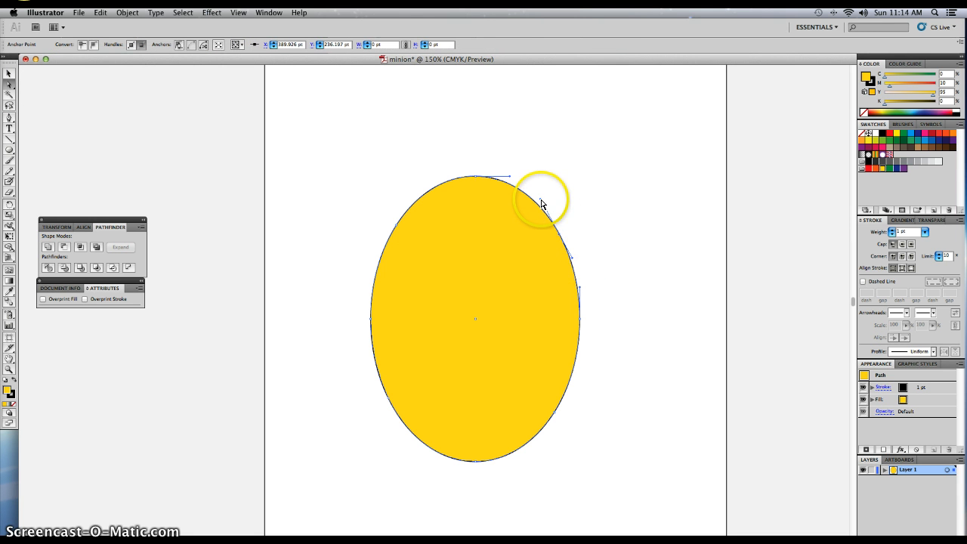
{"action": "left_click", "coordinate": [573, 261]}
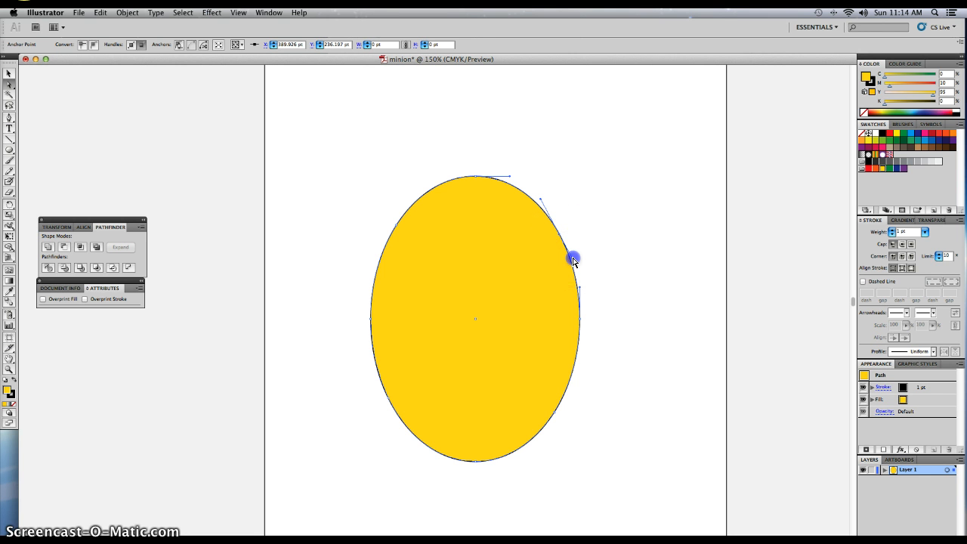
{"action": "mouse_move", "coordinate": [574, 262]}
{"action": "left_mouse_down"}
{"action": "mouse_move", "coordinate": [570, 237]}
{"action": "mouse_move", "coordinate": [678, 262]}
{"action": "mouse_move", "coordinate": [645, 300]}
{"action": "mouse_move", "coordinate": [582, 330]}
{"action": "mouse_move", "coordinate": [525, 319]}
{"action": "mouse_move", "coordinate": [587, 313]}
{"action": "mouse_move", "coordinate": [577, 278]}
{"action": "left_mouse_up"}
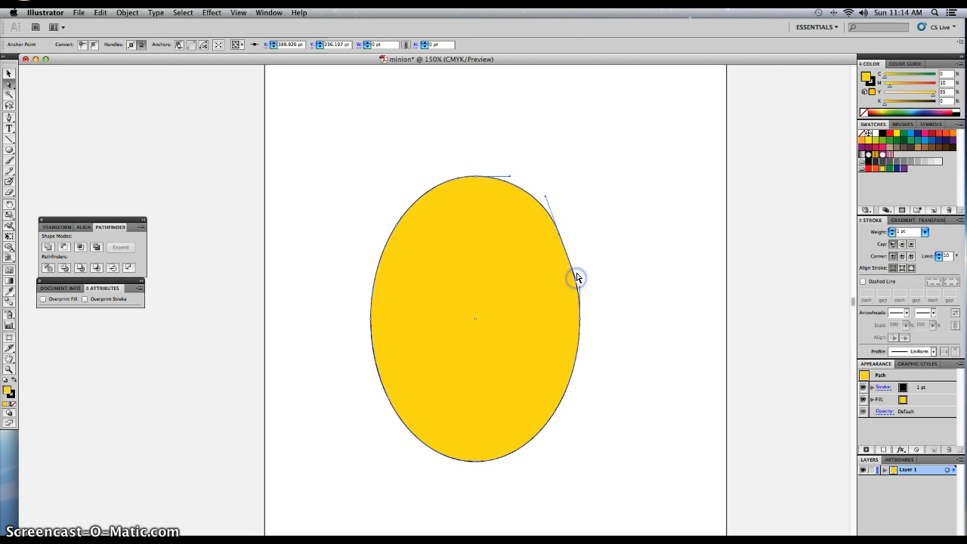
{"action": "left_click", "coordinate": [559, 234]}
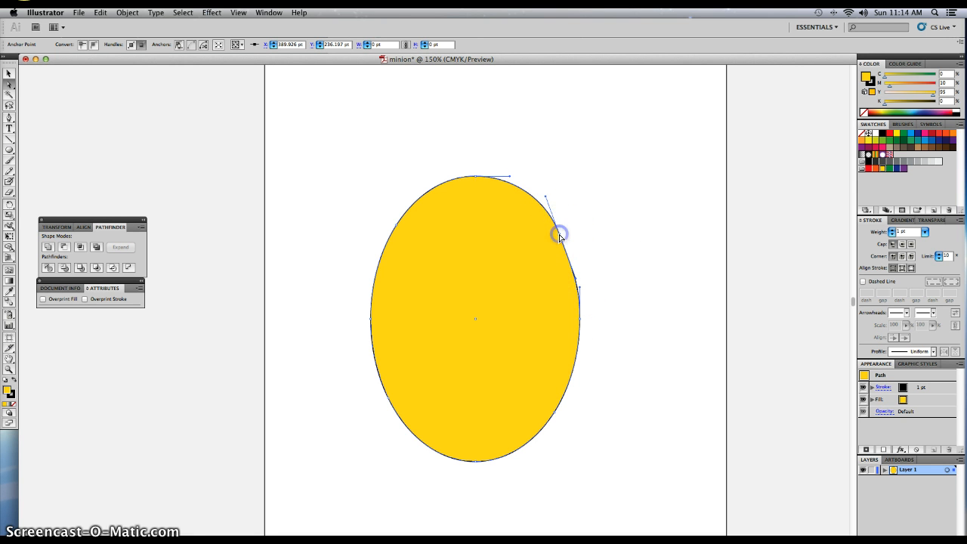
{"action": "left_click_drag", "start_coordinate": [559, 234], "coordinate": [573, 221]}
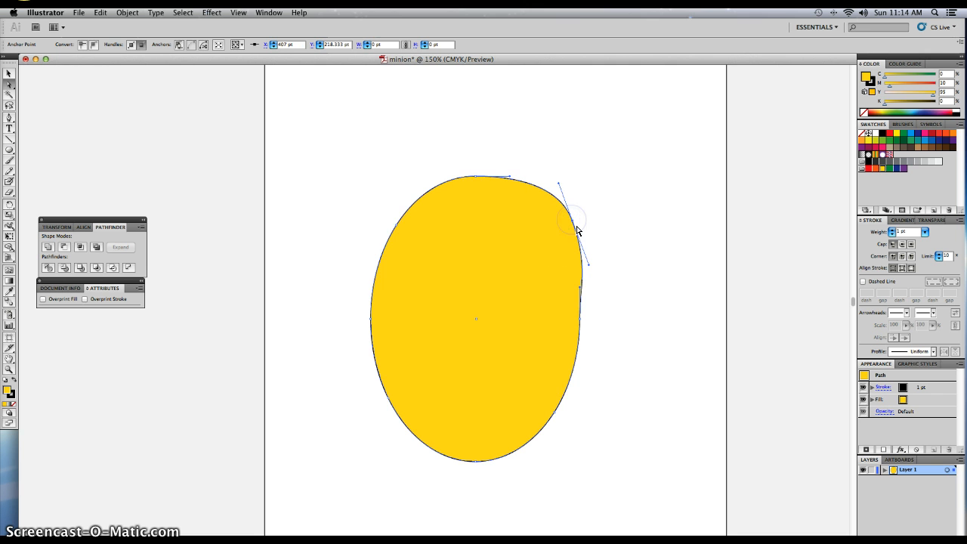
{"action": "left_click", "coordinate": [399, 225]}
{"action": "left_click_drag", "start_coordinate": [398, 227], "coordinate": [389, 207]}
{"action": "left_click", "coordinate": [400, 307]}
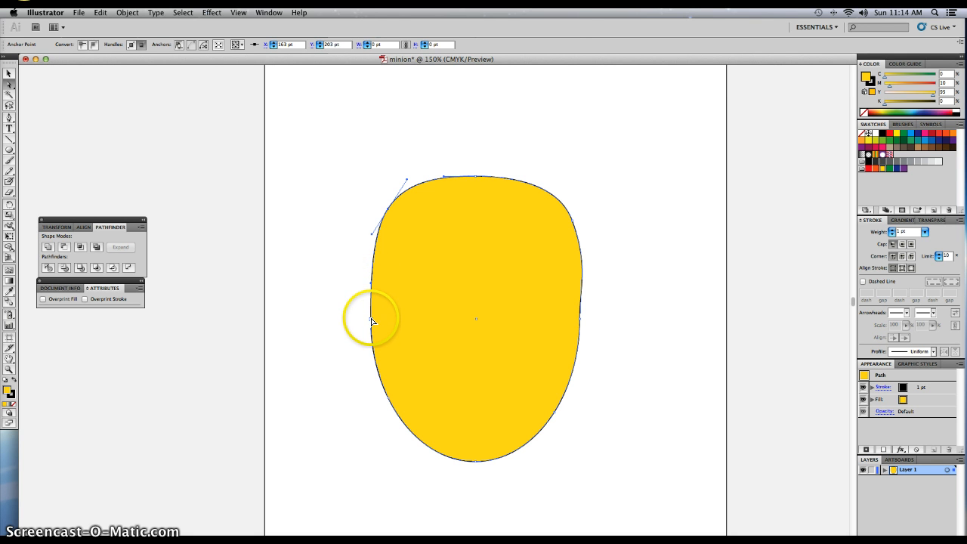
Move the left and right middle anchors inward to form the body's waist.
{"action": "left_click_drag", "start_coordinate": [372, 319], "coordinate": [390, 322]}
{"action": "left_click", "coordinate": [580, 319]}
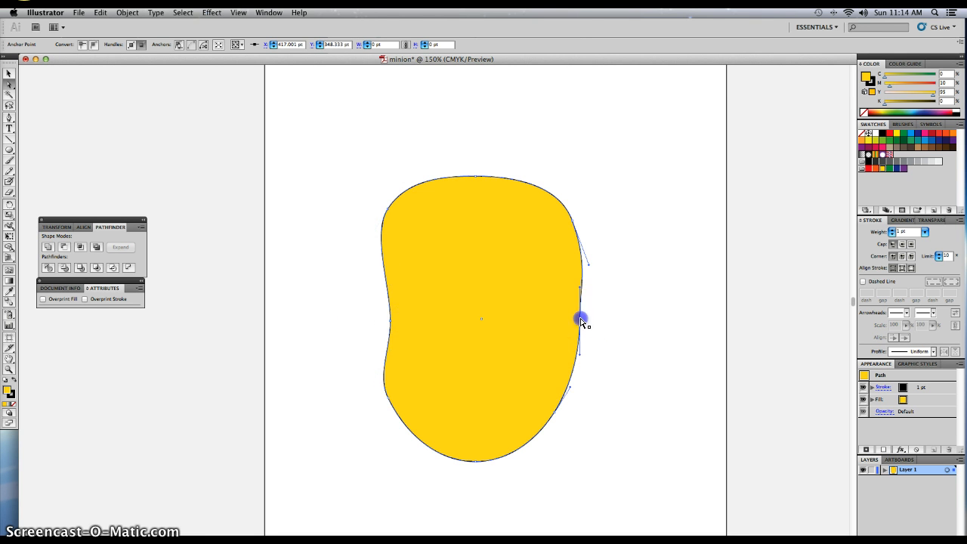
{"action": "left_click_drag", "start_coordinate": [580, 320], "coordinate": [568, 318]}
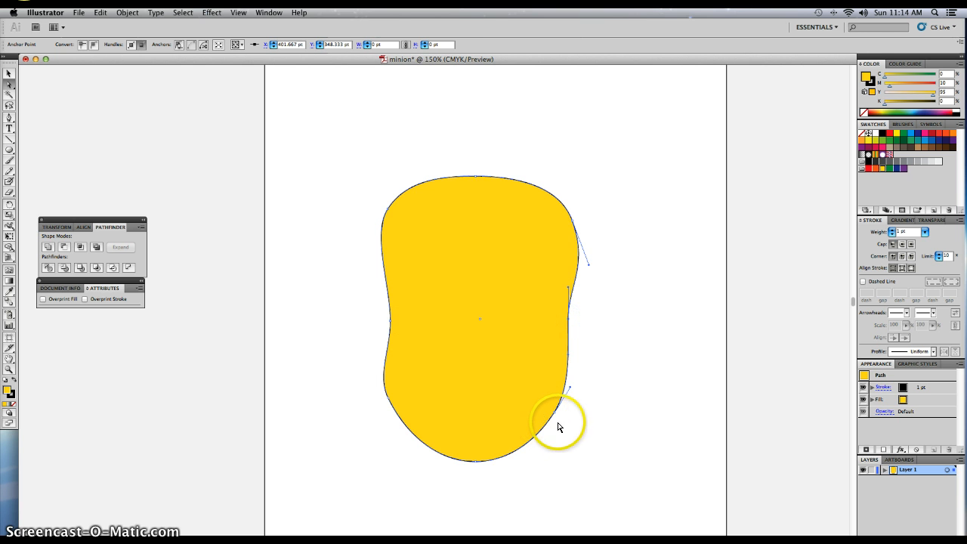
Move the lower-right and lower-left anchors outward and down, nudge the right waist anchor slightly outward, and deselect the shape.
{"action": "left_click", "coordinate": [556, 413]}
{"action": "left_click_drag", "start_coordinate": [555, 413], "coordinate": [567, 431]}
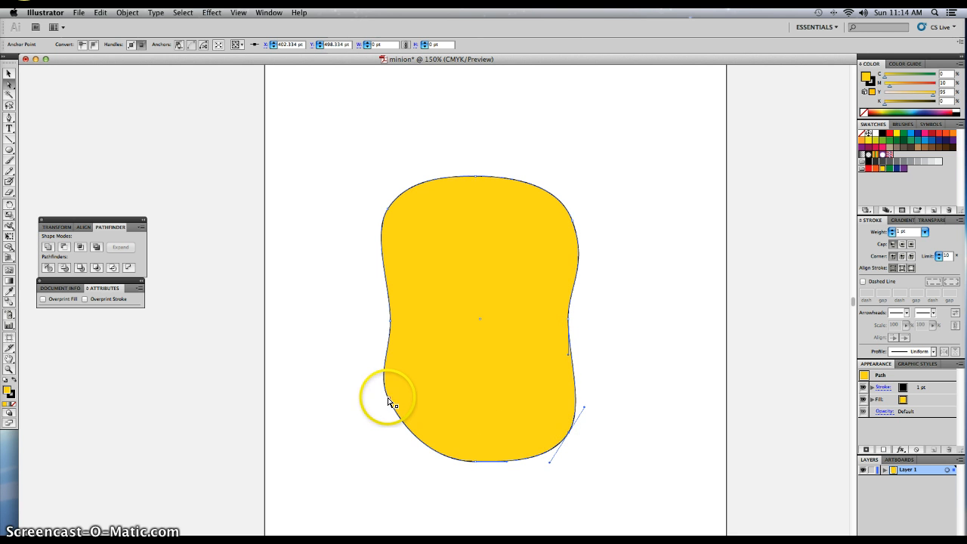
{"action": "left_click_drag", "start_coordinate": [389, 399], "coordinate": [377, 421]}
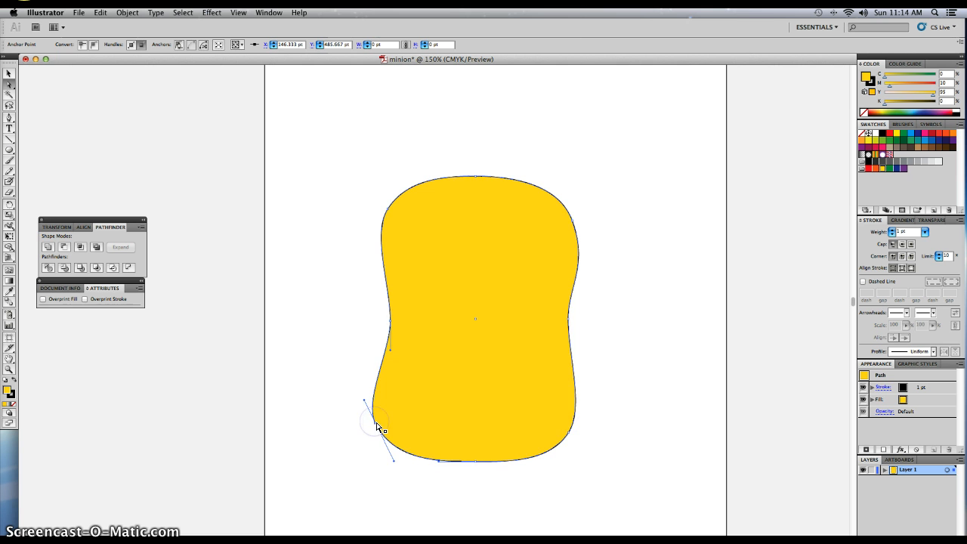
{"action": "left_click_drag", "start_coordinate": [571, 321], "coordinate": [574, 318]}
{"action": "left_click", "coordinate": [335, 274]}
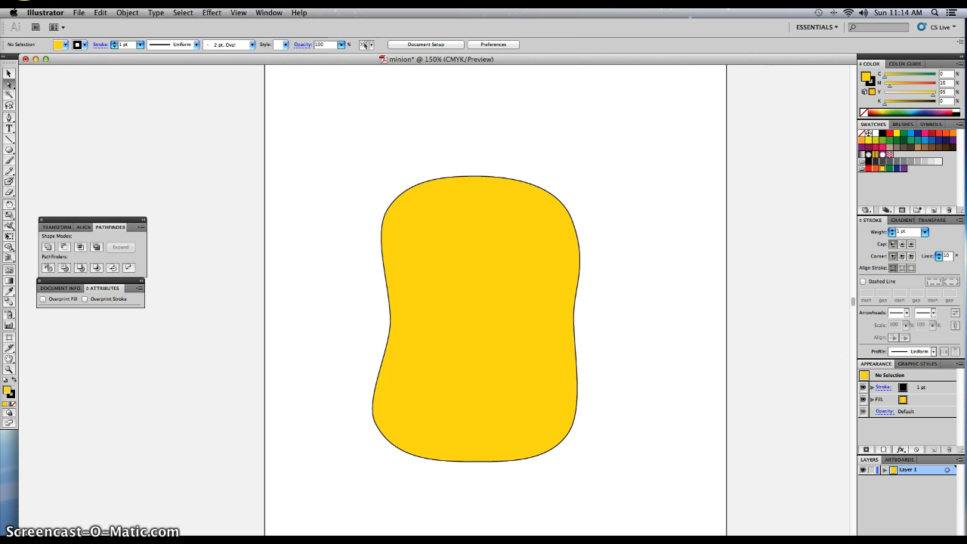
Select the entire reshaped ellipse and delete it.
{"action": "left_click", "coordinate": [10, 75]}
{"action": "left_click_drag", "start_coordinate": [356, 169], "coordinate": [689, 510]}
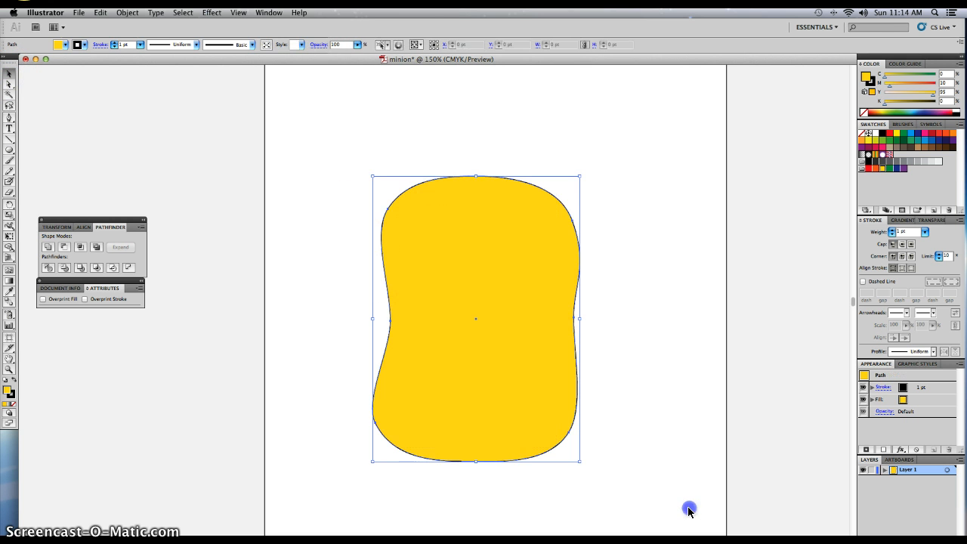
{"action": "key", "text": "Delete"}
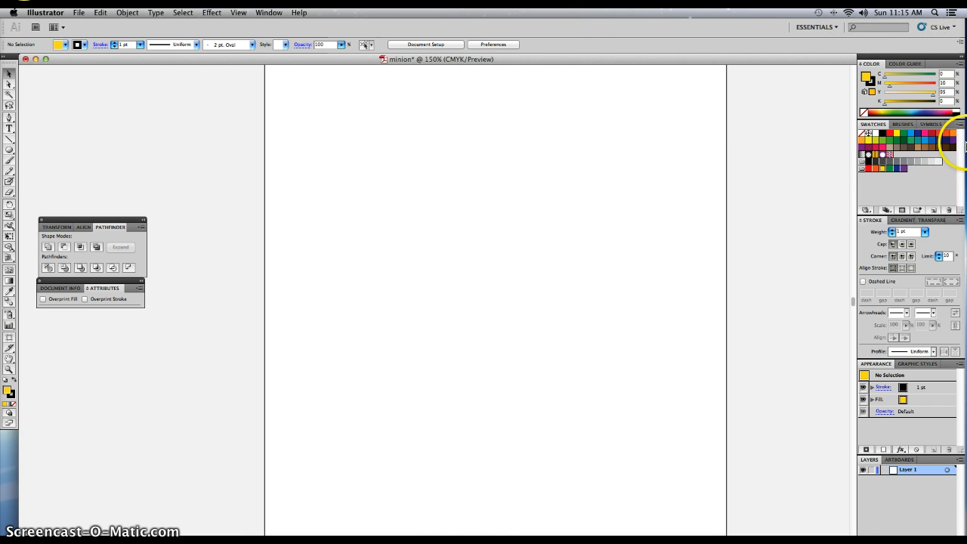
Switch to Firefox and copy the orange body image from the Begin section of the Minion page.
{"action": "mouse_move", "coordinate": [964, 142]}
{"action": "left_click", "coordinate": [953, 120]}
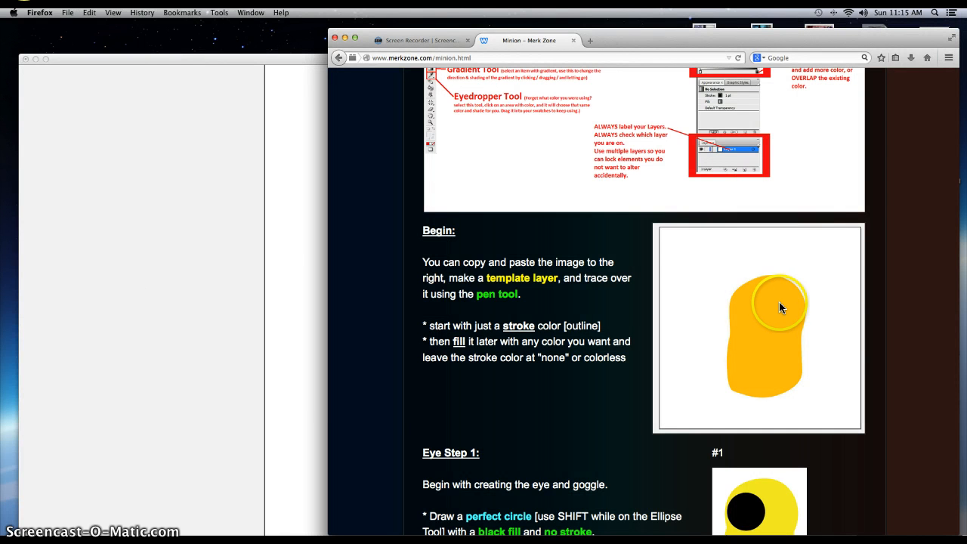
{"action": "double_click", "coordinate": [685, 287]}
{"action": "right_click", "coordinate": [693, 288]}
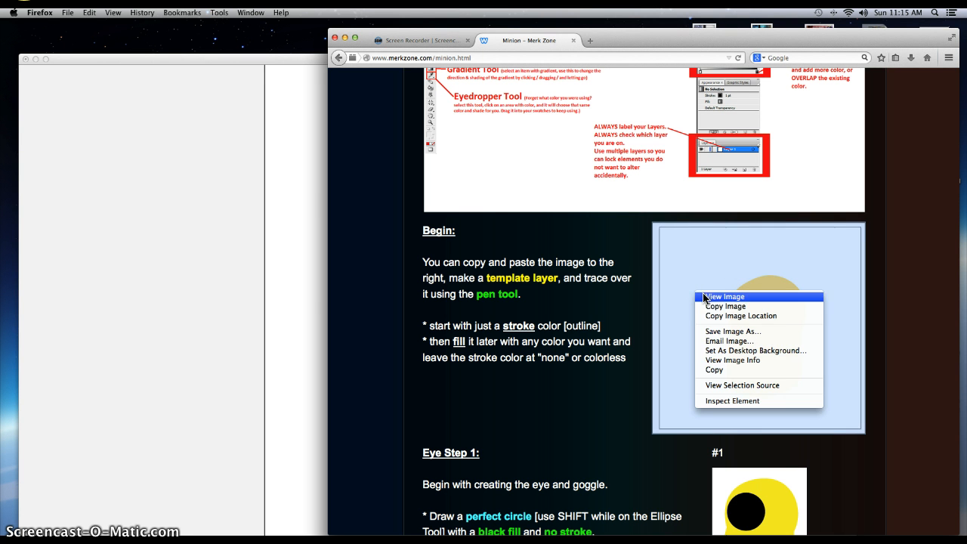
{"action": "left_click", "coordinate": [726, 371]}
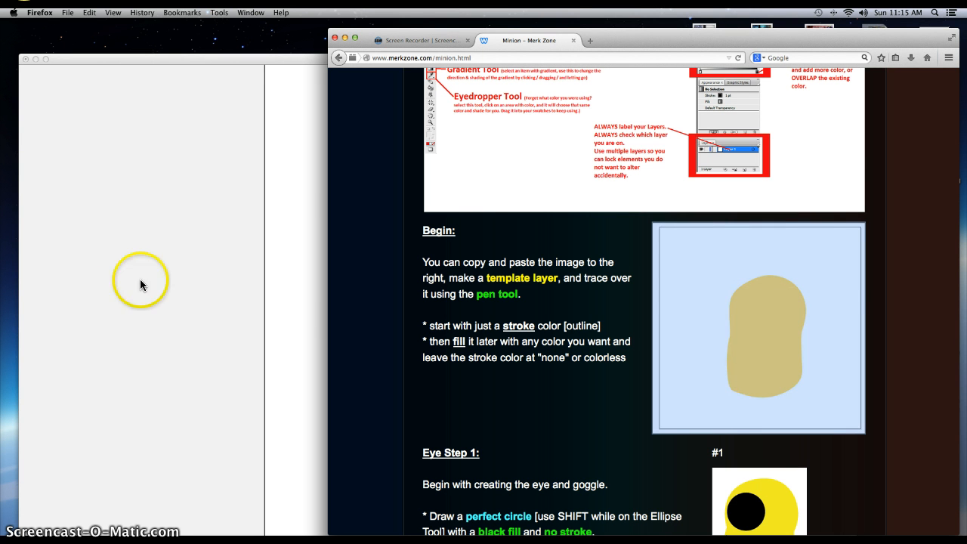
Switch to Illustrator, delete the stray pasted "Picture" text, and place the orange body image from the web page on the artboard.
{"action": "left_click", "coordinate": [173, 279]}
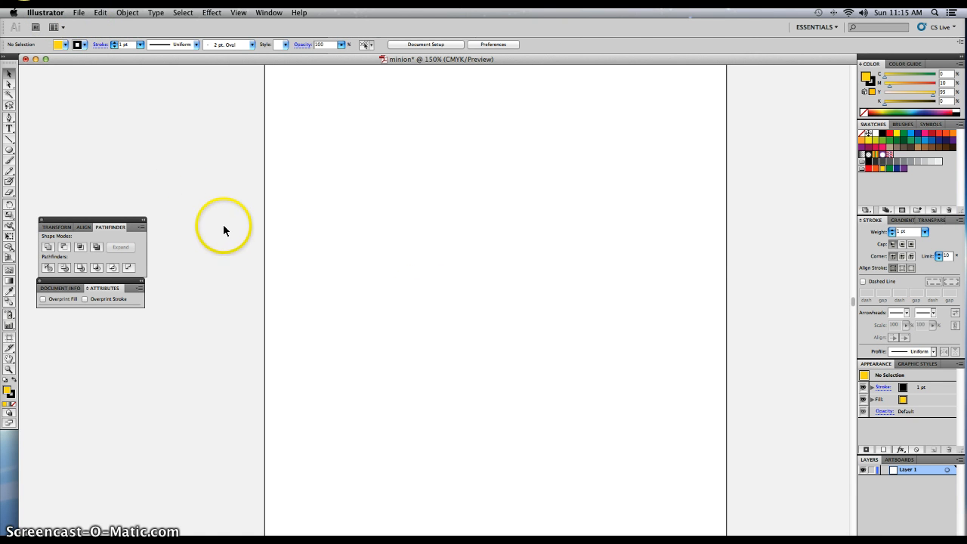
{"action": "key", "text": "super+v"}
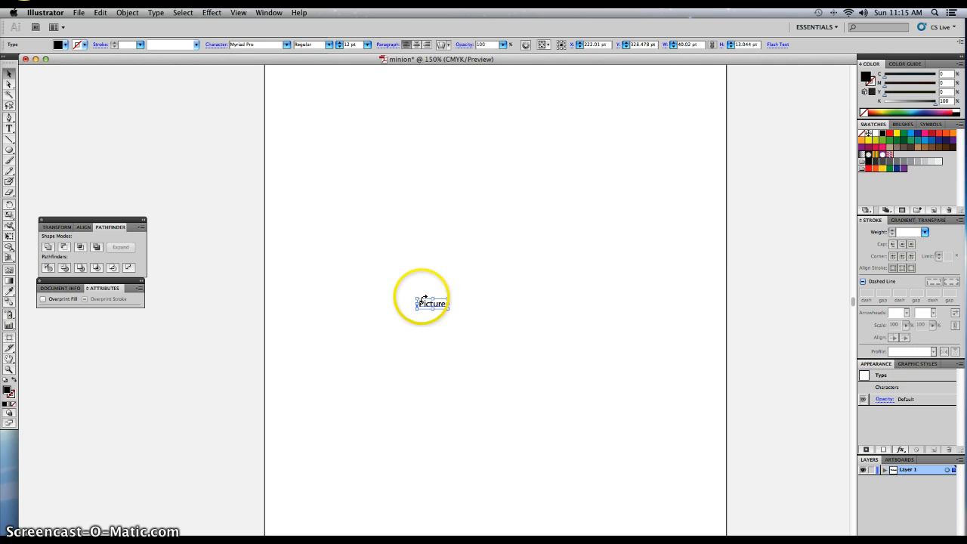
{"action": "left_click", "coordinate": [423, 304]}
{"action": "key", "text": "Delete"}
{"action": "left_click", "coordinate": [455, 289]}
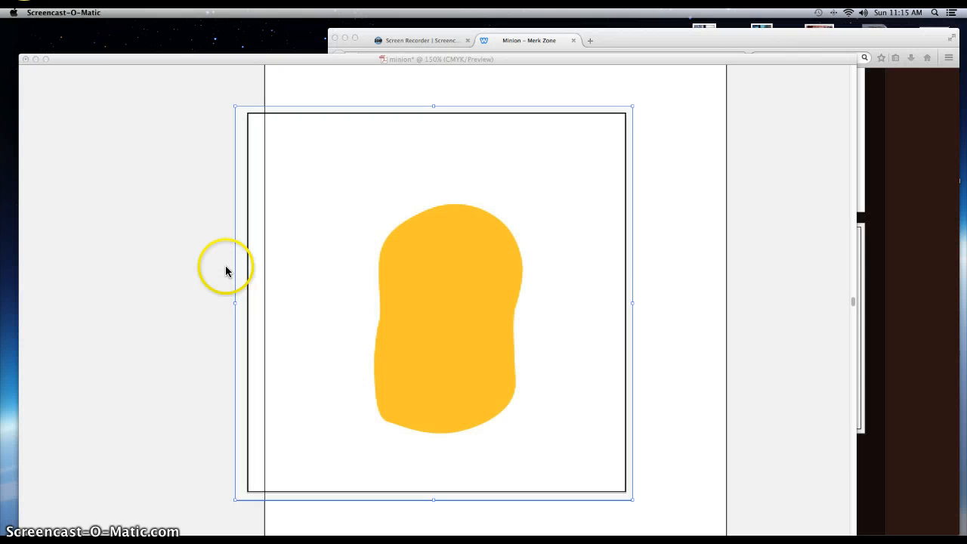
{"action": "left_click", "coordinate": [208, 188]}
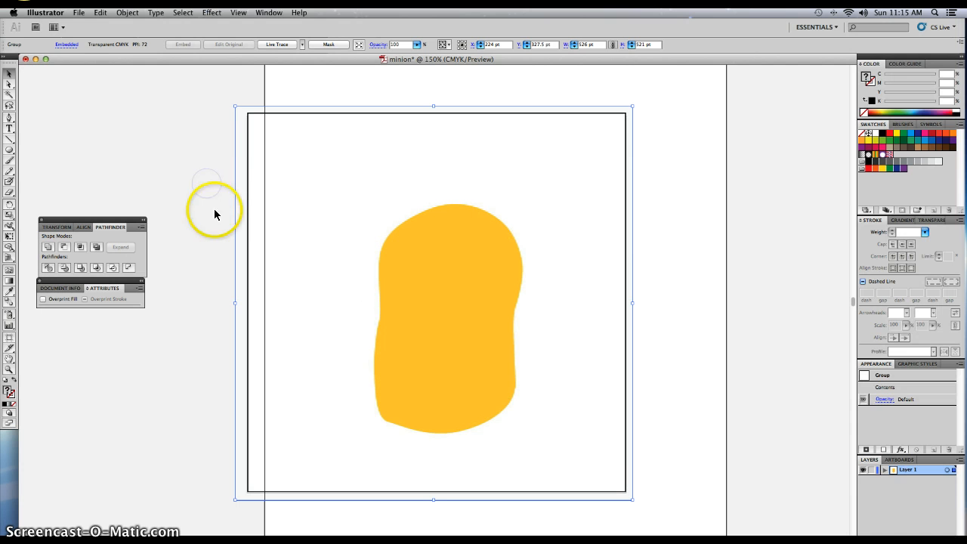
Turn the image's layer into a template layer named "template" with images dimmed to 50%.
{"action": "double_click", "coordinate": [903, 466]}
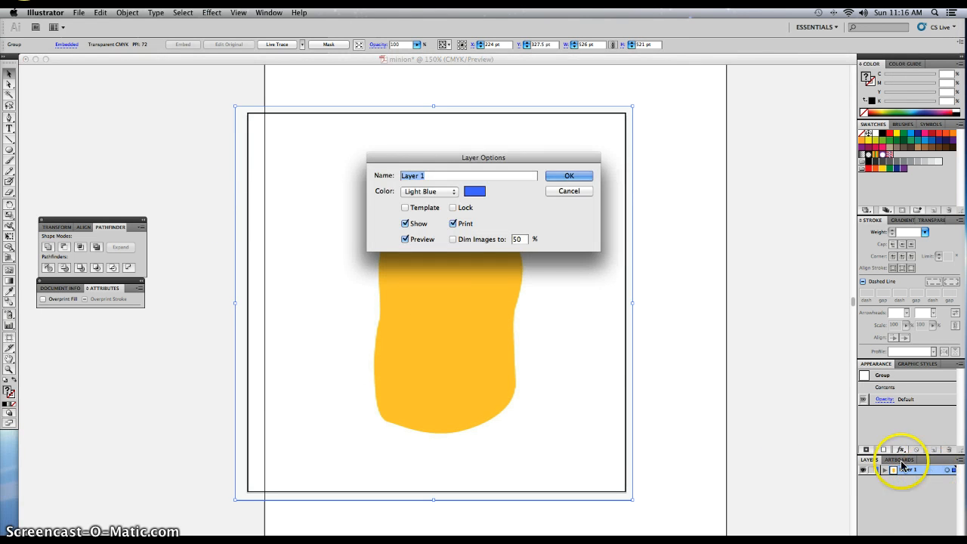
{"action": "left_click", "coordinate": [406, 208]}
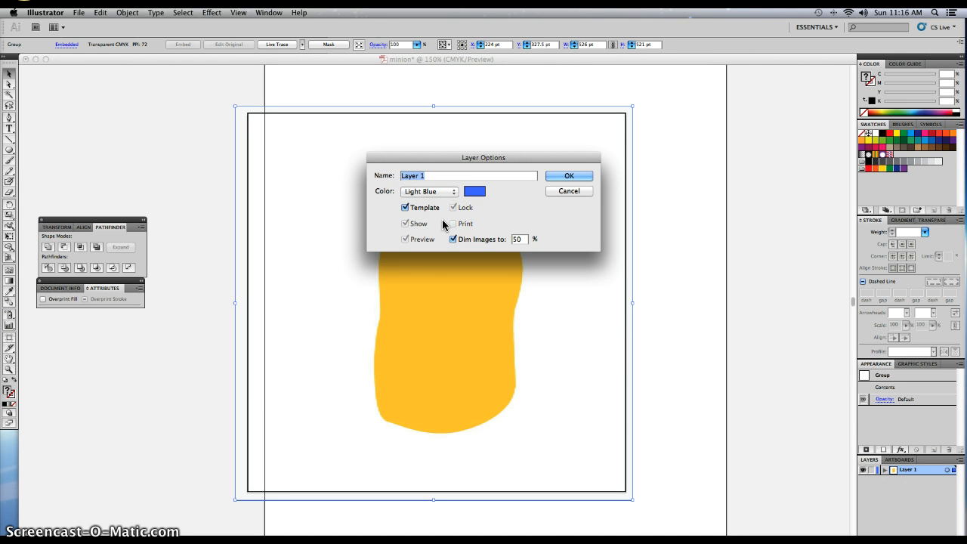
{"action": "type", "text": "template"}
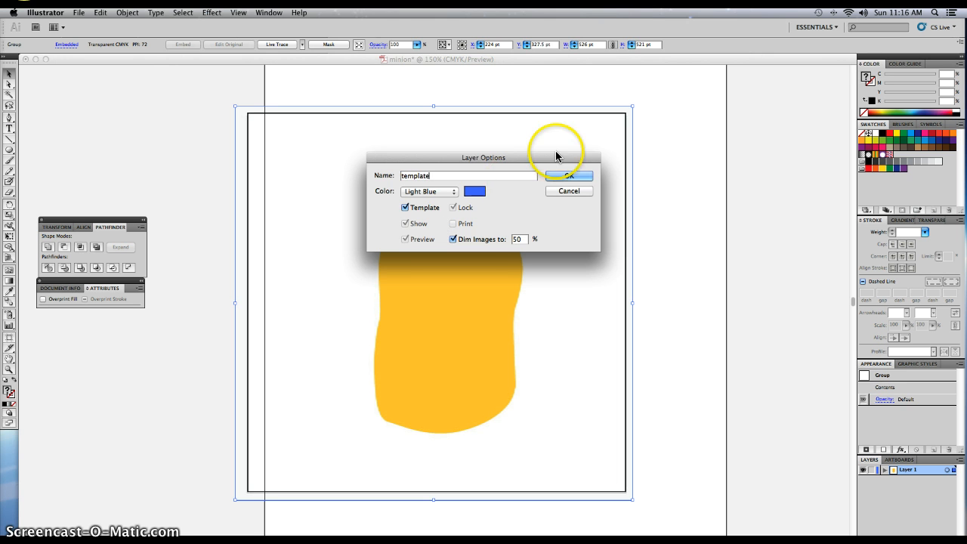
{"action": "left_click", "coordinate": [567, 177]}
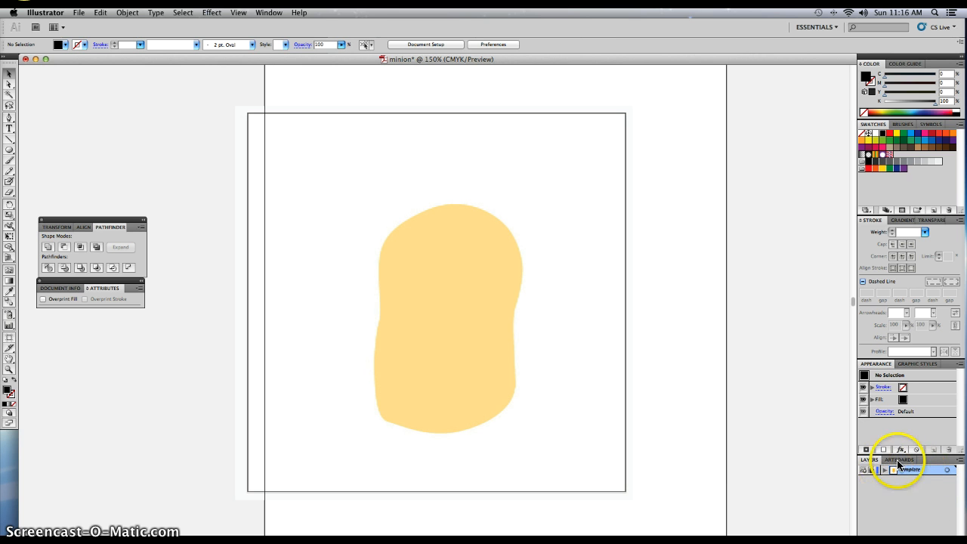
Add a new layer above the template layer and name it "minion body".
{"action": "left_click", "coordinate": [934, 542]}
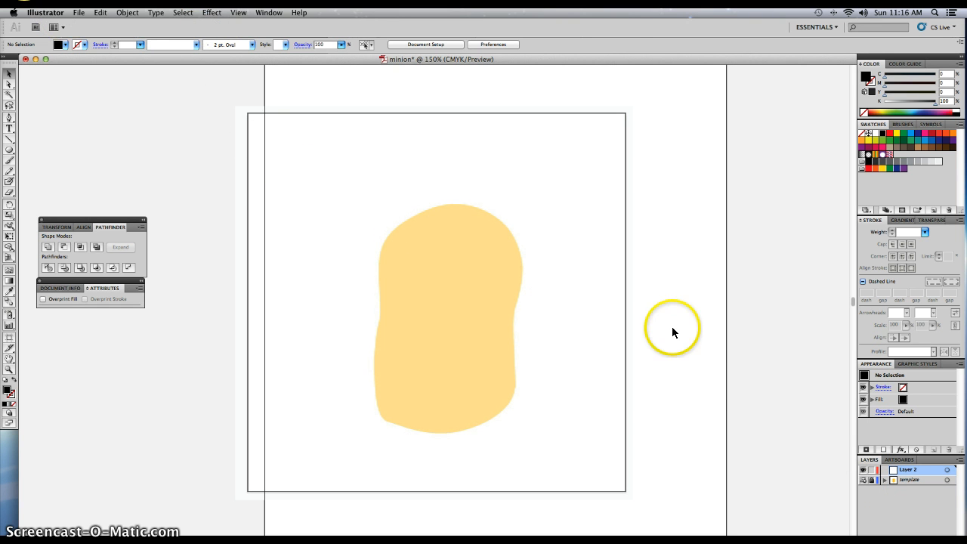
{"action": "double_click", "coordinate": [907, 471]}
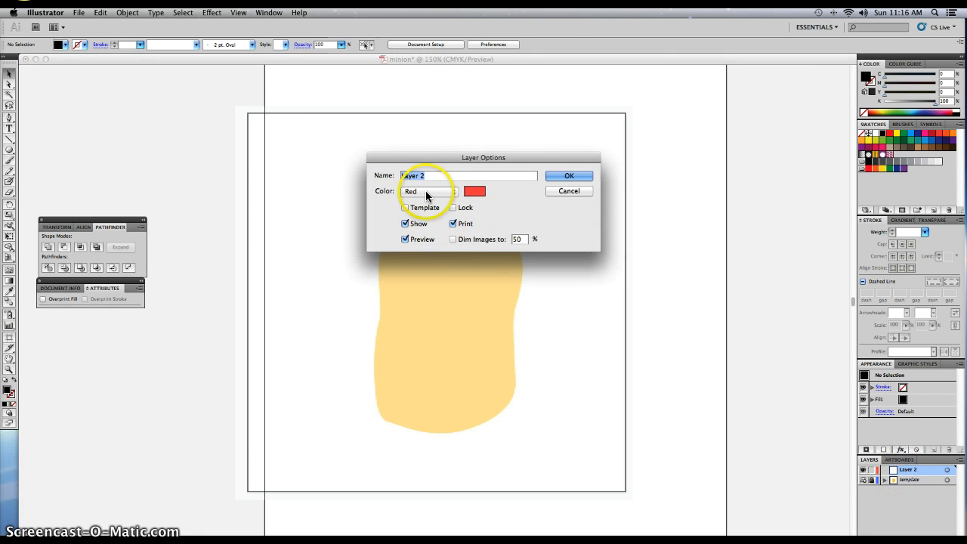
{"action": "type", "text": "mi"}
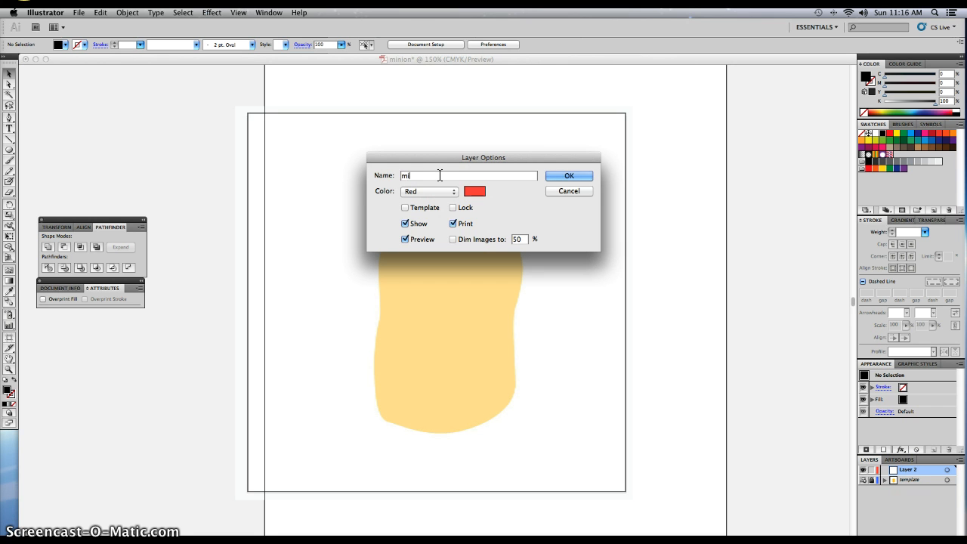
{"action": "type", "text": "nion body"}
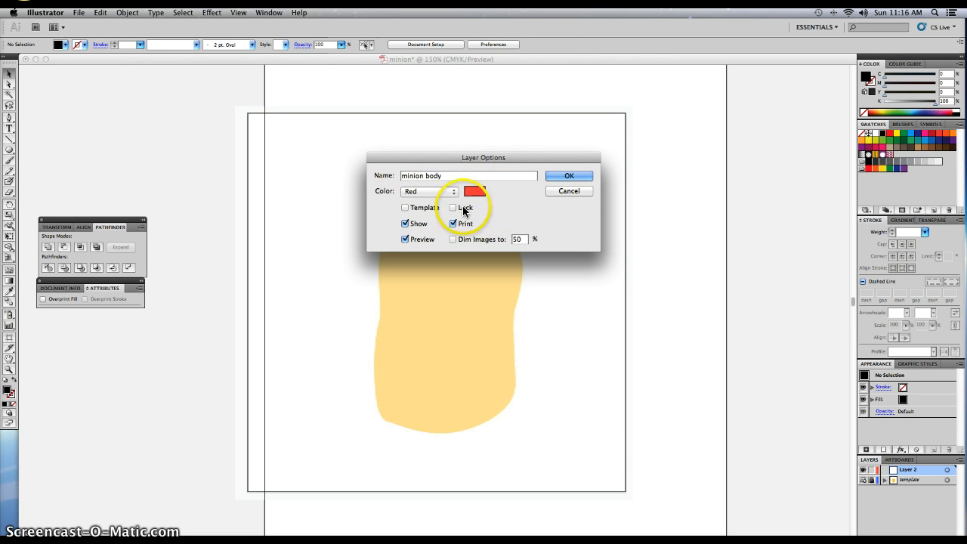
{"action": "left_click", "coordinate": [591, 178]}
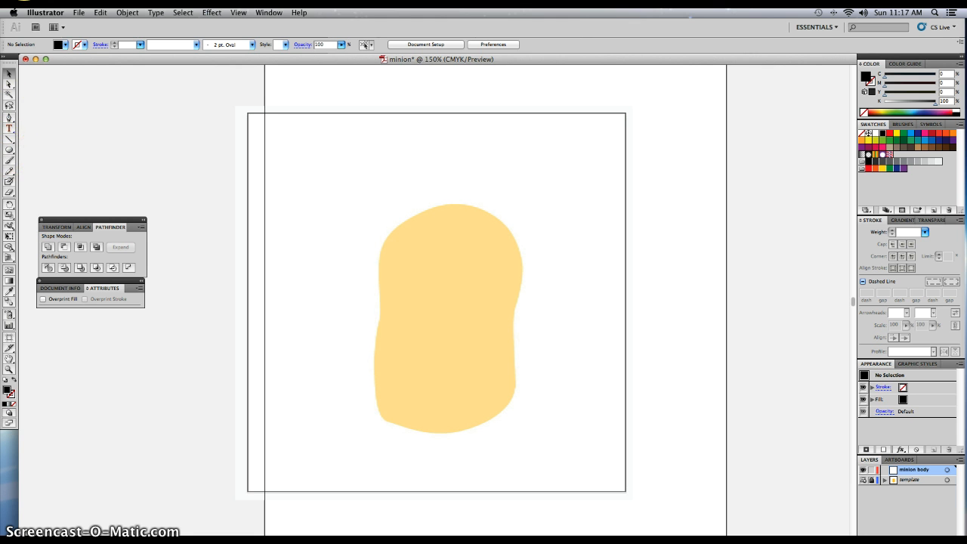
Trace around the dimmed body shape in one continuous stroke with the Paintbrush tool, and select the traced path.
{"action": "left_click", "coordinate": [9, 160]}
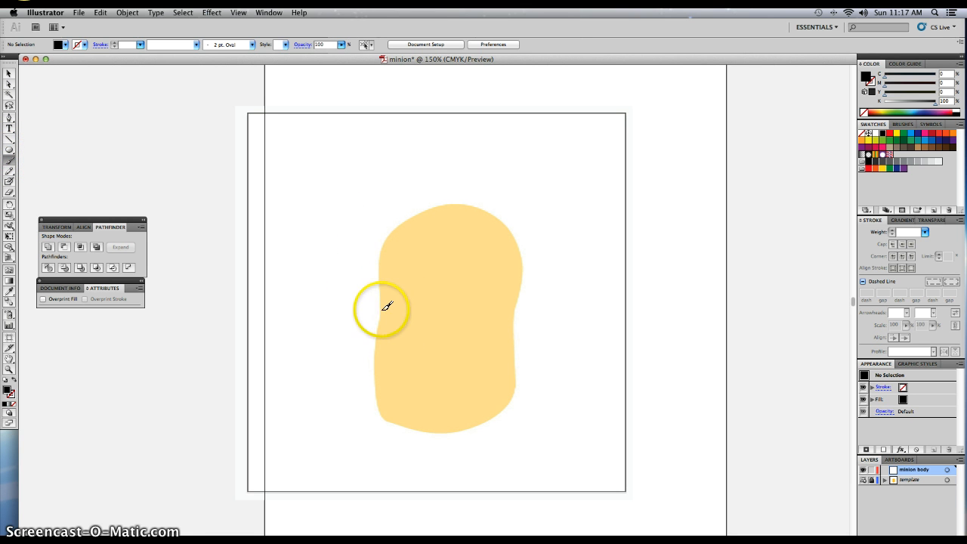
{"action": "mouse_move", "coordinate": [382, 309]}
{"action": "left_mouse_down"}
{"action": "mouse_move", "coordinate": [382, 255]}
{"action": "mouse_move", "coordinate": [398, 221]}
{"action": "mouse_move", "coordinate": [449, 202]}
{"action": "mouse_move", "coordinate": [500, 216]}
{"action": "mouse_move", "coordinate": [519, 278]}
{"action": "mouse_move", "coordinate": [513, 399]}
{"action": "mouse_move", "coordinate": [454, 427]}
{"action": "mouse_move", "coordinate": [384, 416]}
{"action": "mouse_move", "coordinate": [384, 304]}
{"action": "left_mouse_up"}
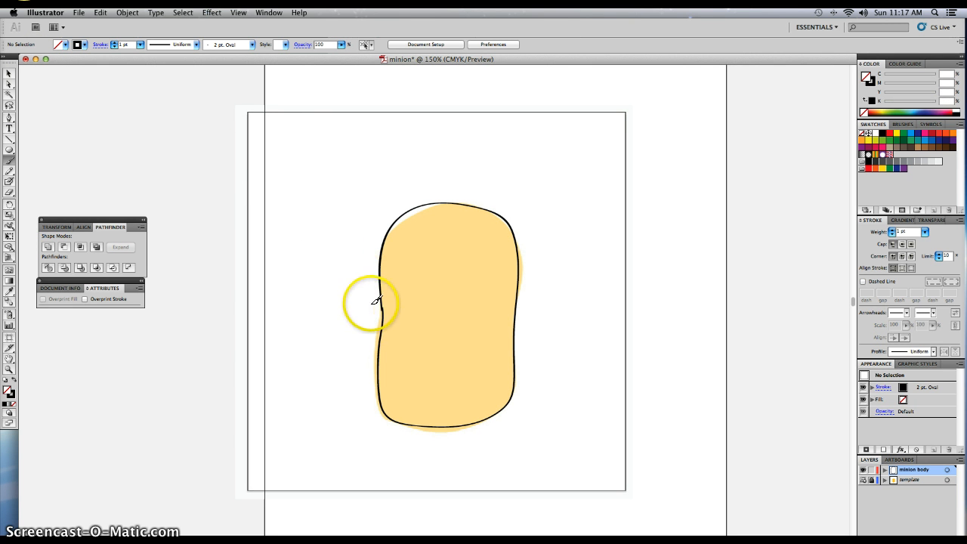
{"action": "left_click", "coordinate": [9, 75]}
{"action": "left_click", "coordinate": [418, 211]}
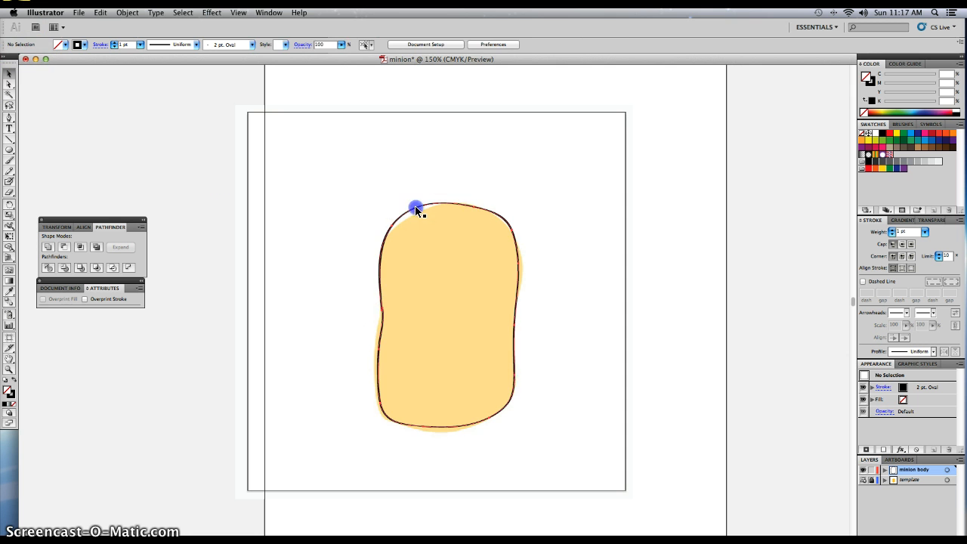
Move the outline's open end anchor onto its other end at the left waist, group the outline, and deselect it.
{"action": "left_click", "coordinate": [7, 87]}
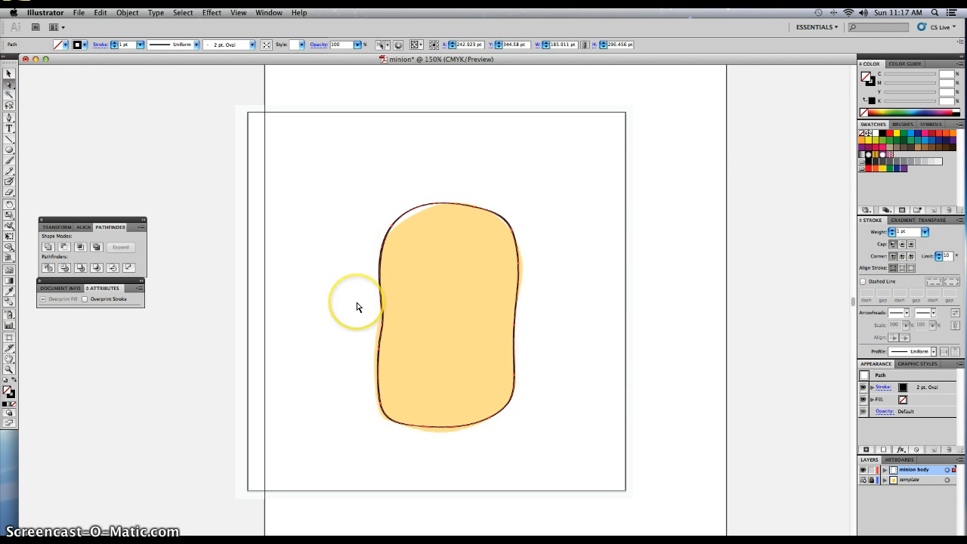
{"action": "key", "text": "super+equal"}
{"action": "key", "text": "super+equal"}
{"action": "key", "text": "super+equal"}
{"action": "key", "text": "super+equal"}
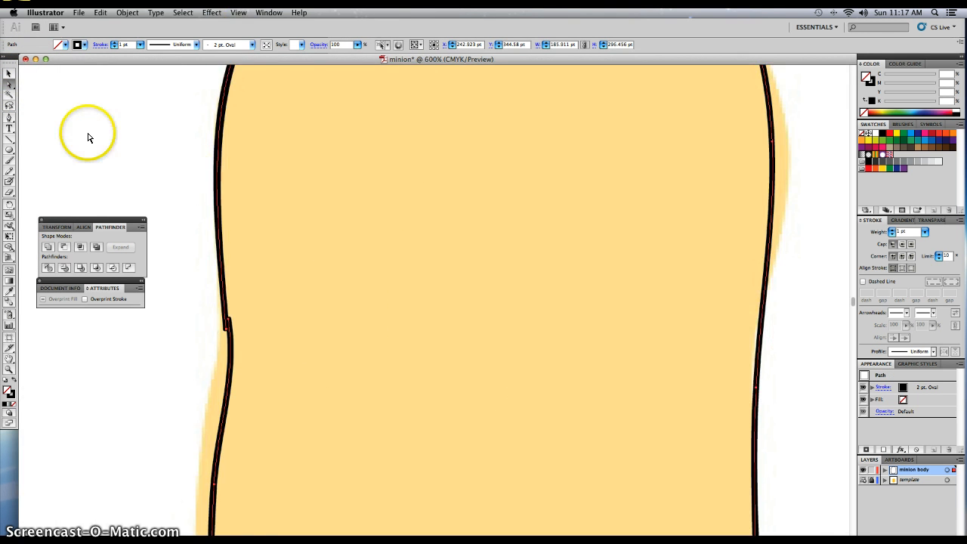
{"action": "left_click", "coordinate": [229, 324]}
{"action": "left_click_drag", "start_coordinate": [230, 324], "coordinate": [240, 343]}
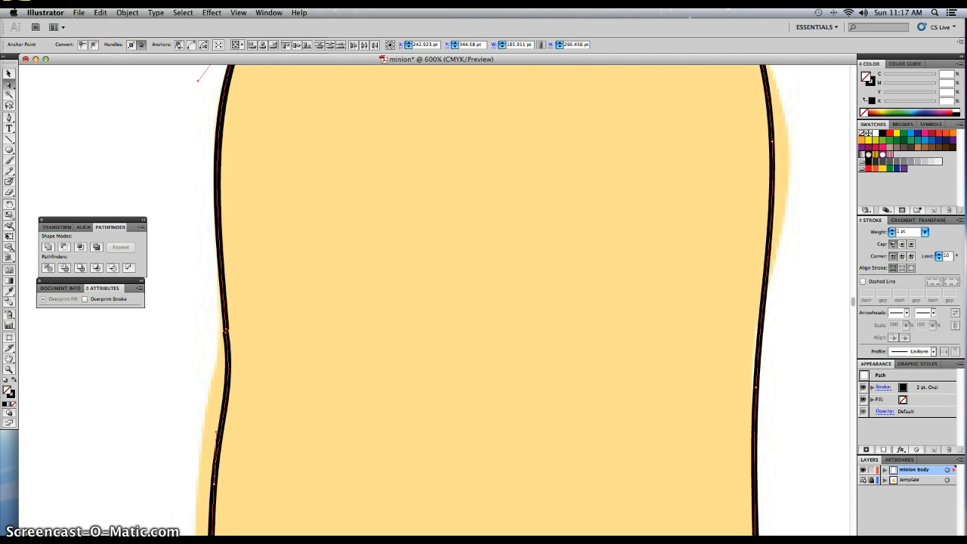
{"action": "left_click", "coordinate": [123, 13]}
{"action": "left_click", "coordinate": [134, 48]}
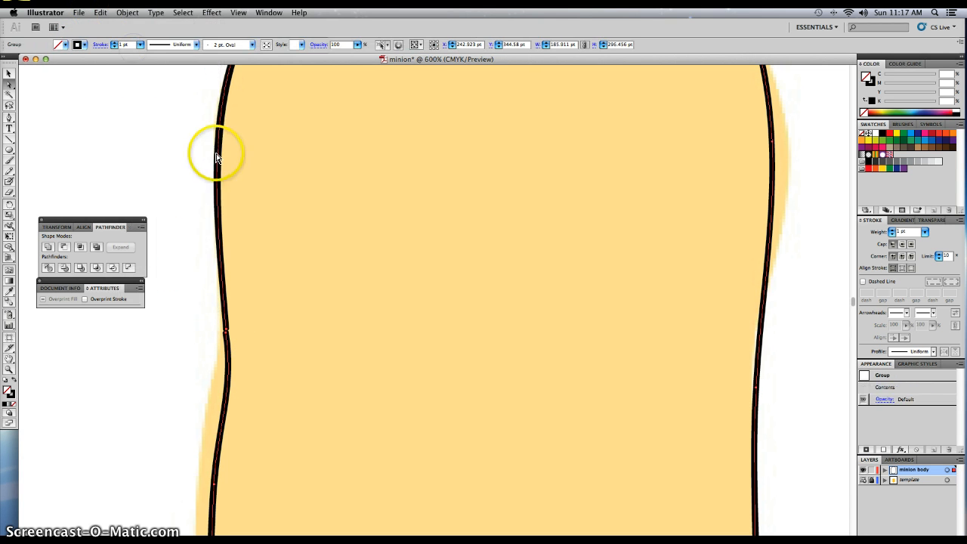
{"action": "left_click", "coordinate": [195, 244]}
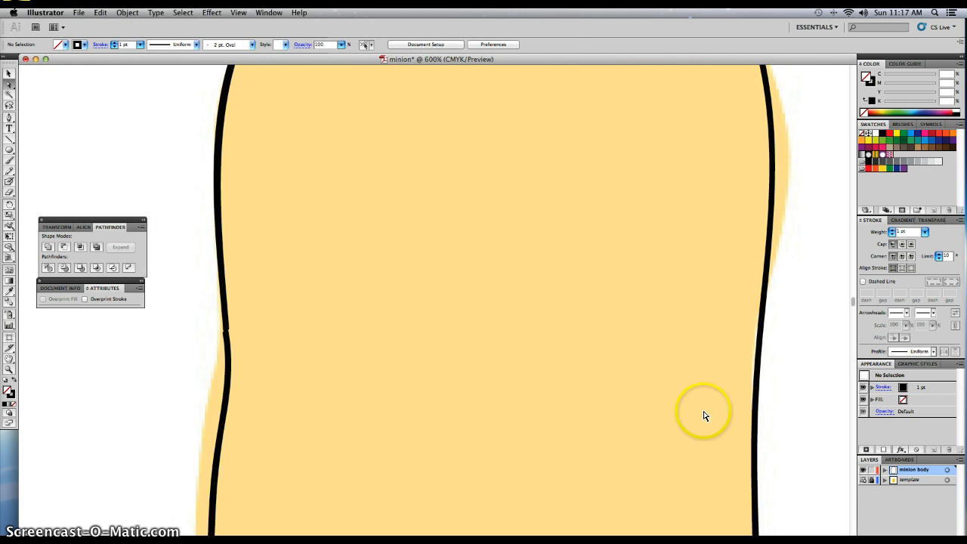
Hide the template layer so only the traced outline shows.
{"action": "key", "text": "super+minus"}
{"action": "key", "text": "super+minus"}
{"action": "key", "text": "super+minus"}
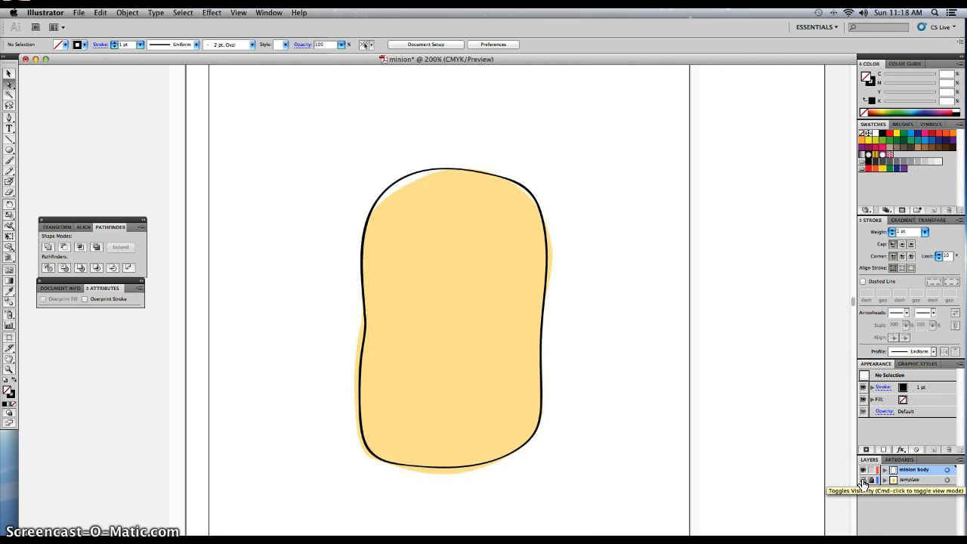
{"action": "left_click", "coordinate": [871, 481]}
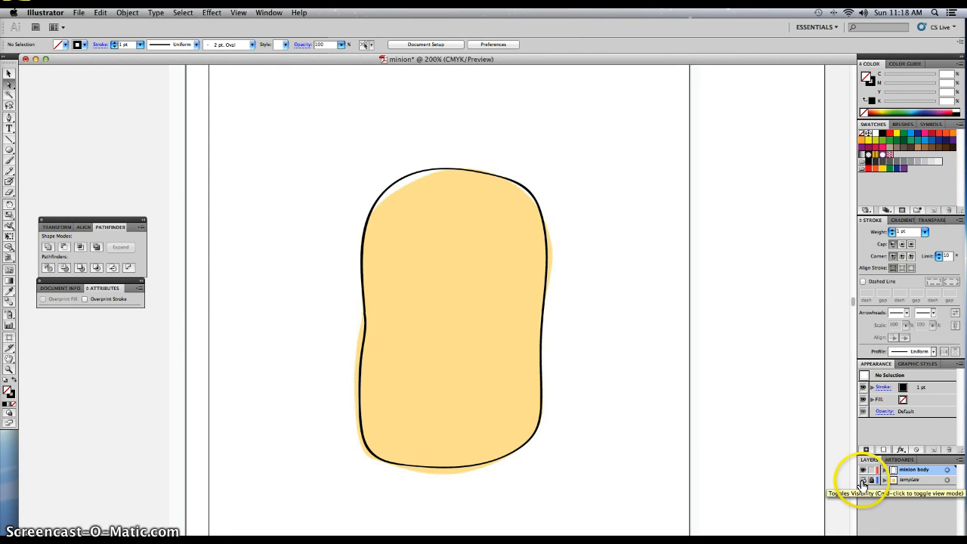
{"action": "left_click", "coordinate": [863, 481]}
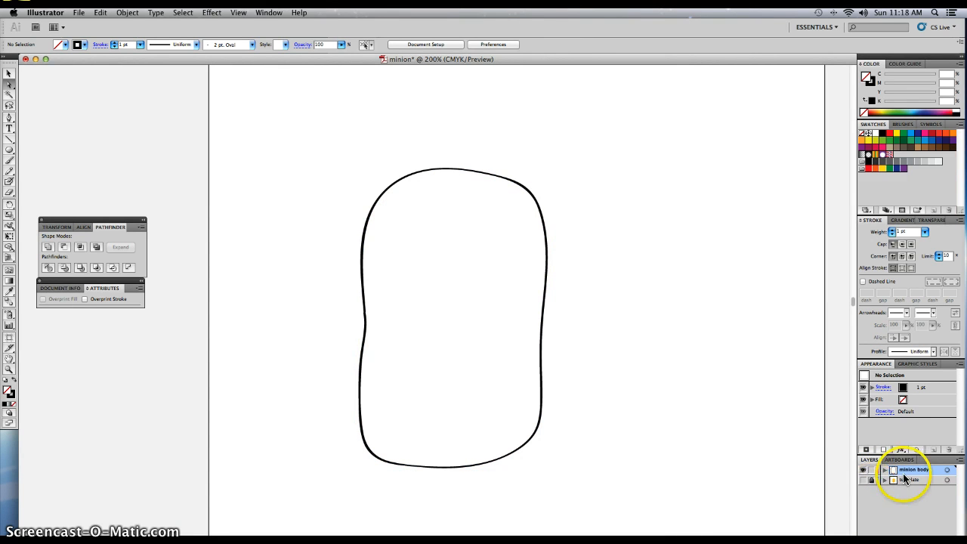
{"action": "left_click", "coordinate": [872, 481]}
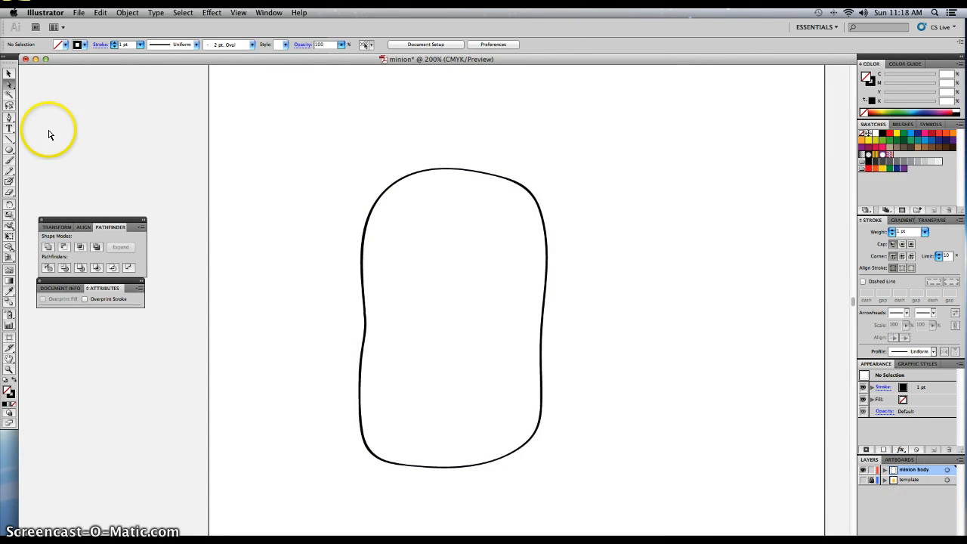
Give the traced body outline a yellow stroke and a matching yellow fill, and deselect it.
{"action": "left_click", "coordinate": [8, 73]}
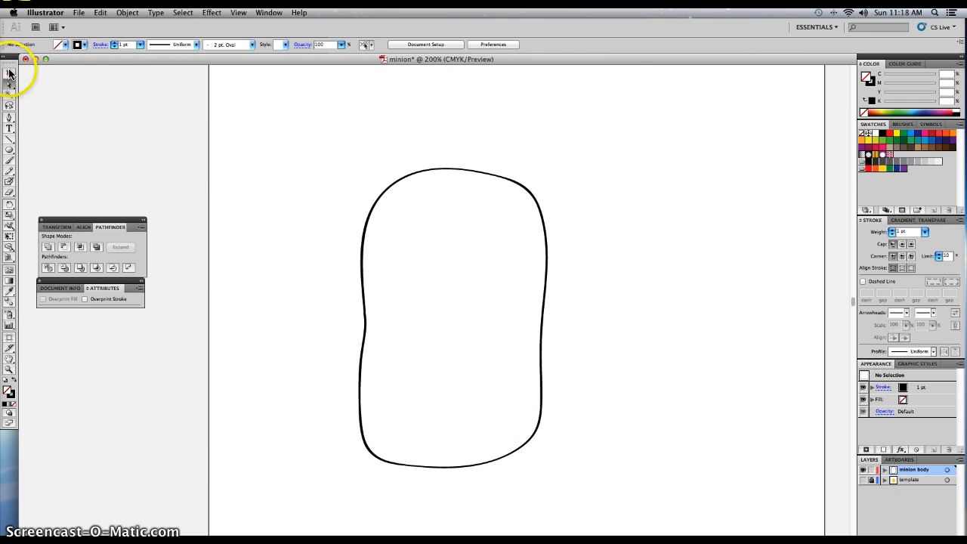
{"action": "left_click", "coordinate": [402, 179]}
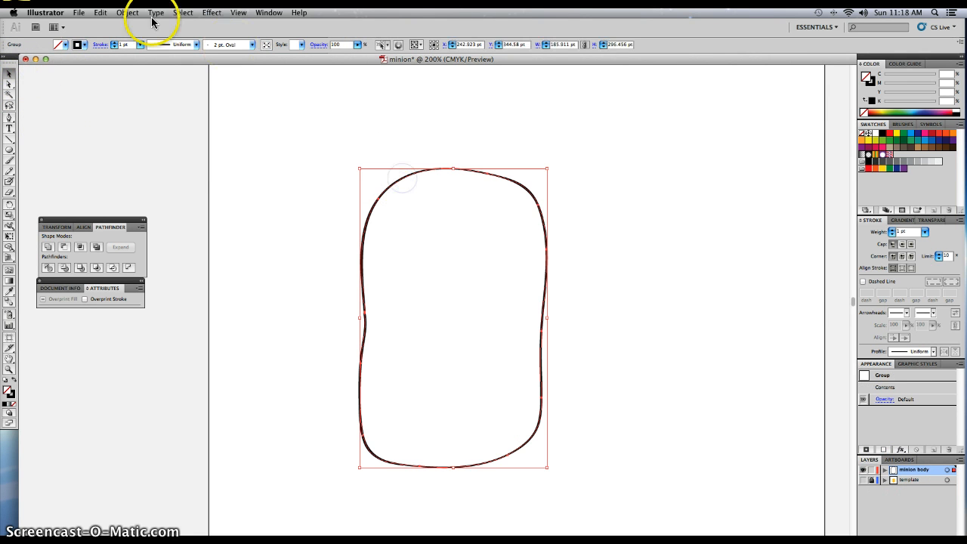
{"action": "left_click", "coordinate": [84, 44]}
{"action": "left_click", "coordinate": [23, 90]}
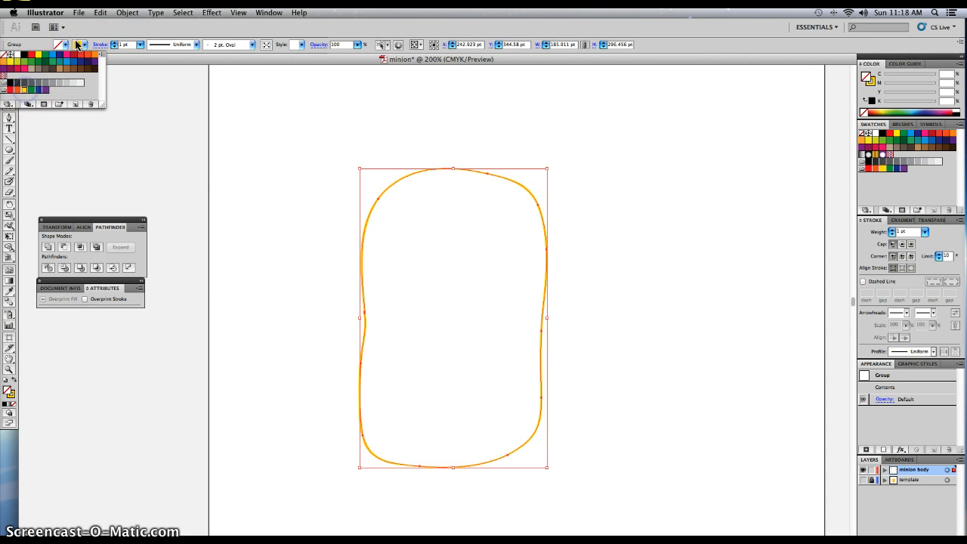
{"action": "left_click", "coordinate": [67, 42]}
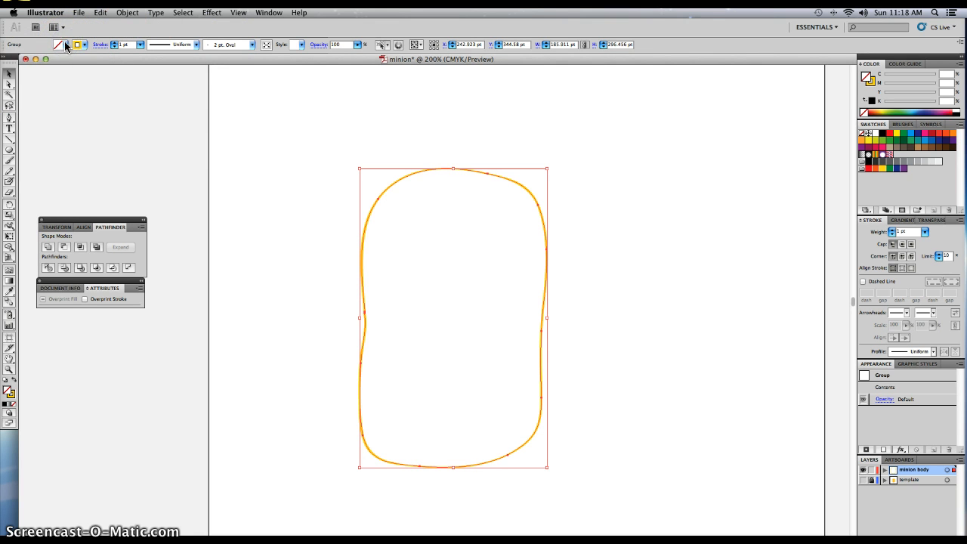
{"action": "left_click", "coordinate": [66, 45]}
{"action": "left_click", "coordinate": [23, 89]}
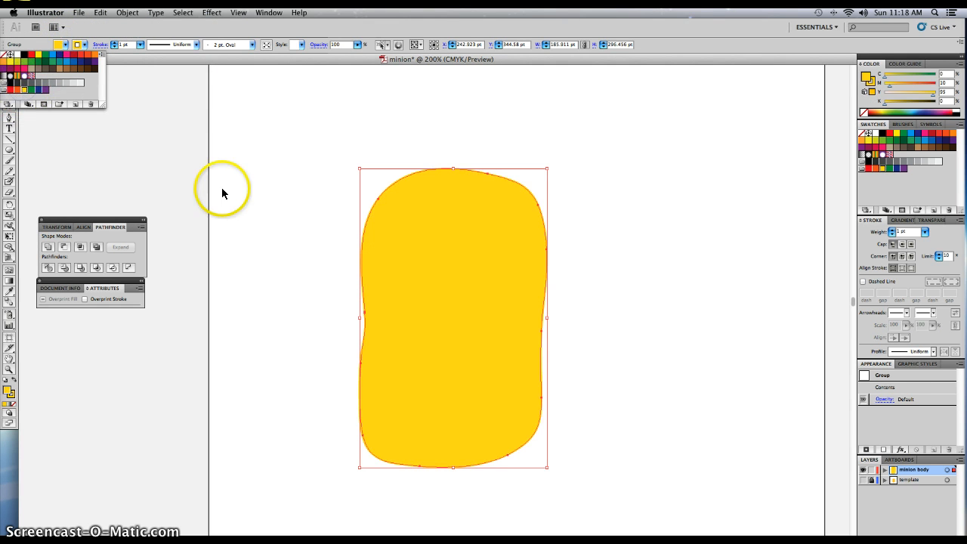
{"action": "left_click", "coordinate": [220, 193]}
{"action": "left_click", "coordinate": [276, 202]}
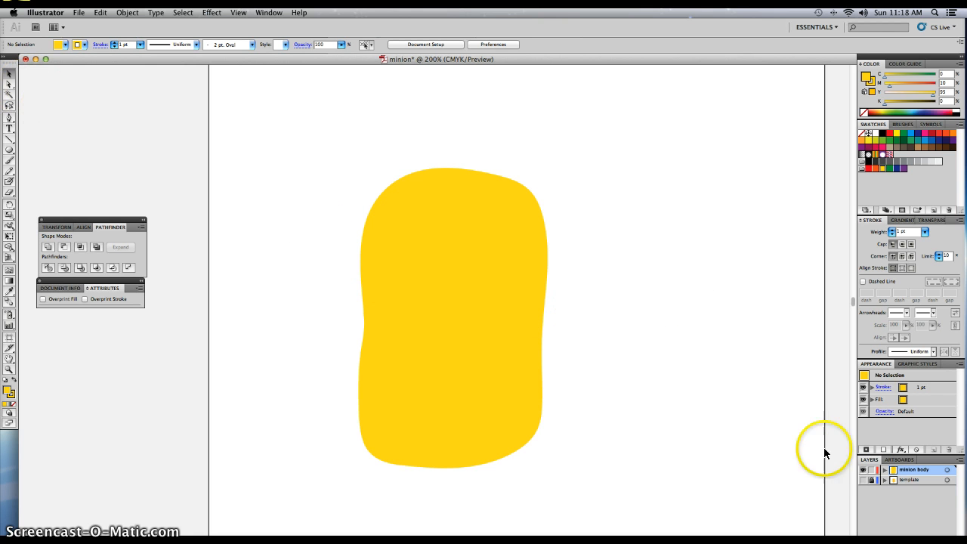
Delete the yellow traced body and show the template layer again.
{"action": "double_click", "coordinate": [906, 473]}
{"action": "left_click_drag", "start_coordinate": [313, 149], "coordinate": [617, 488]}
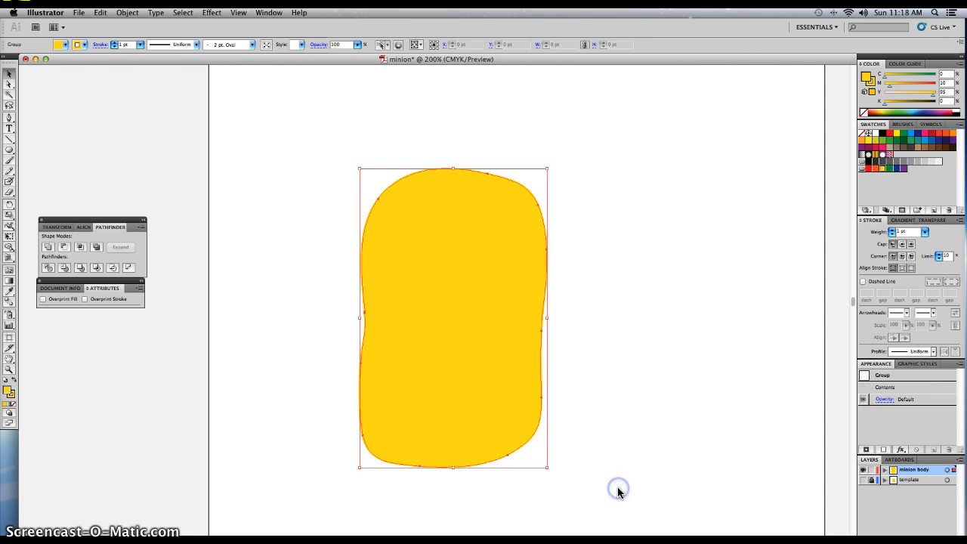
{"action": "key", "text": "Delete"}
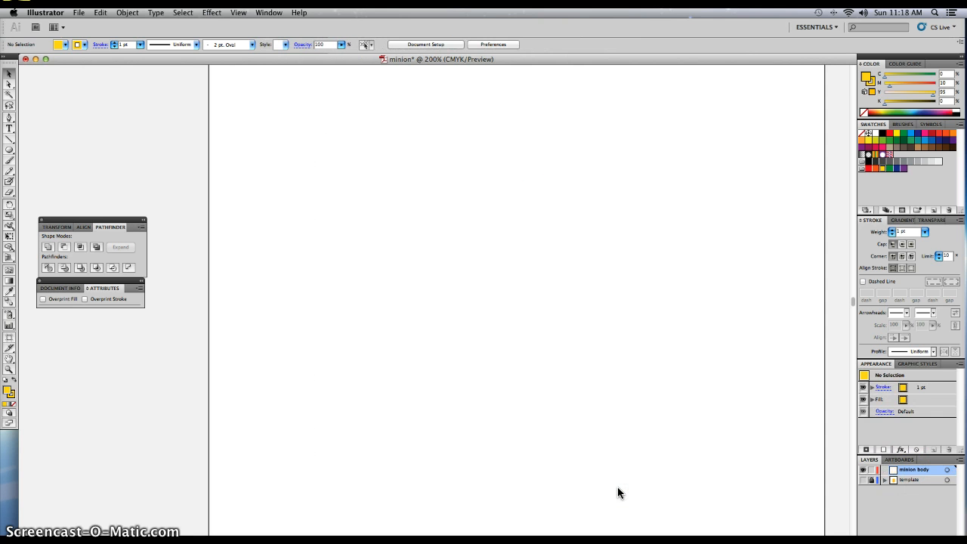
{"action": "left_click", "coordinate": [864, 481]}
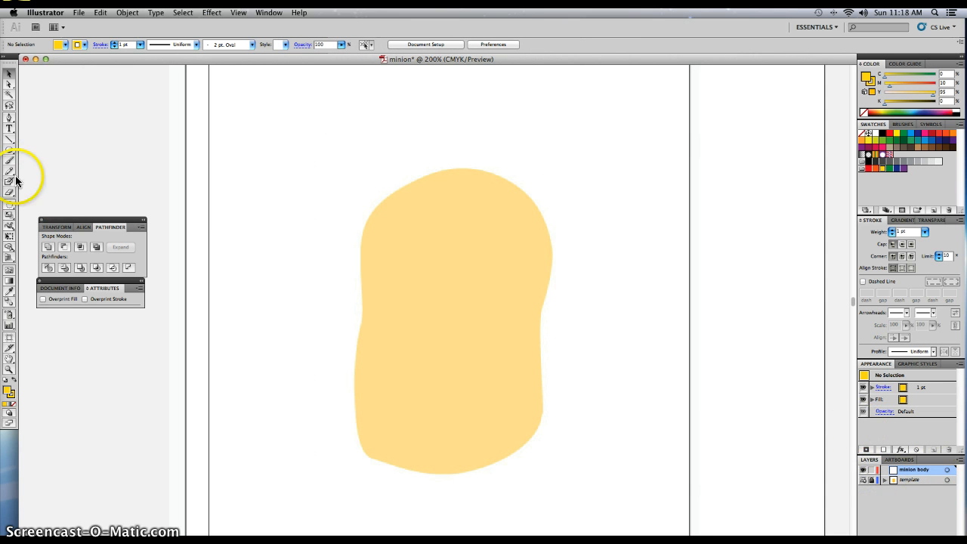
Draw a yellow ellipse about 211 by 314 pt over the template's body shape.
{"action": "left_click", "coordinate": [9, 150]}
{"action": "left_click_drag", "start_coordinate": [366, 174], "coordinate": [579, 488]}
{"action": "left_click", "coordinate": [9, 73]}
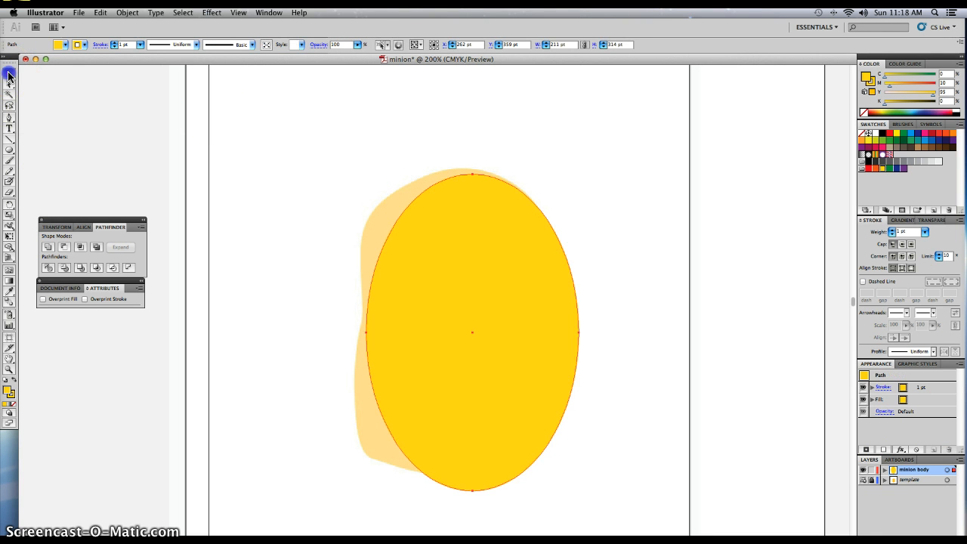
Move the yellow ellipse over the template body and shift its bottom anchor point up and left to the template's bottom edge.
{"action": "left_click_drag", "start_coordinate": [543, 300], "coordinate": [514, 285]}
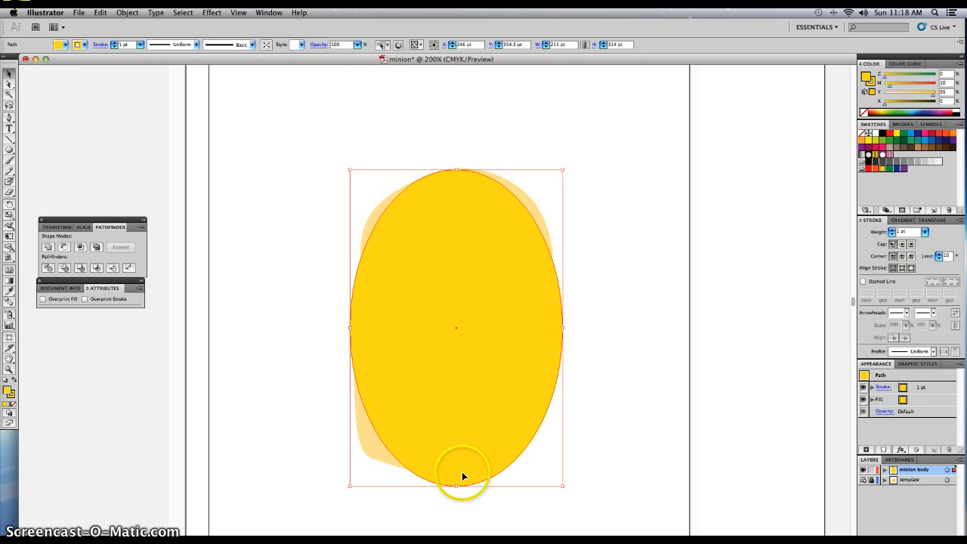
{"action": "left_click", "coordinate": [9, 84]}
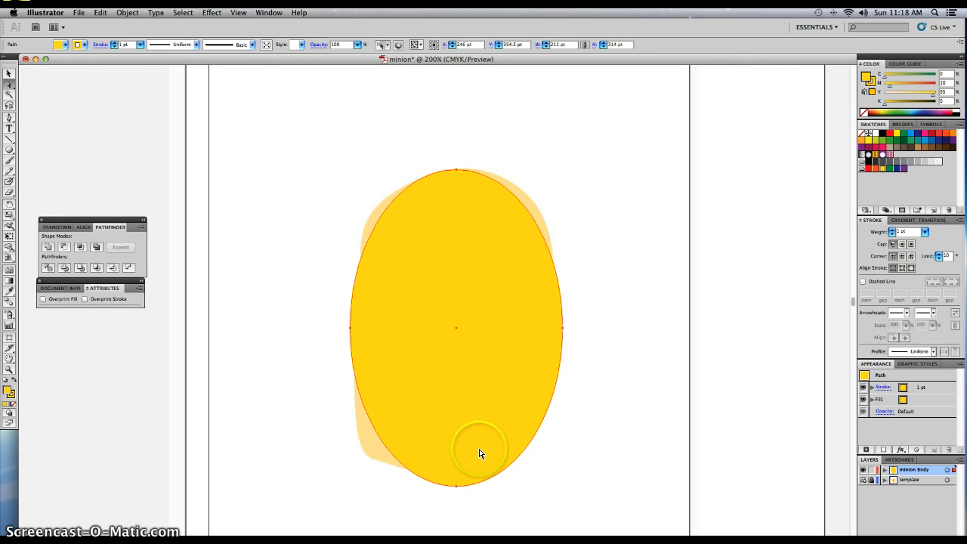
{"action": "left_click", "coordinate": [456, 484]}
{"action": "left_click_drag", "start_coordinate": [455, 485], "coordinate": [421, 472]}
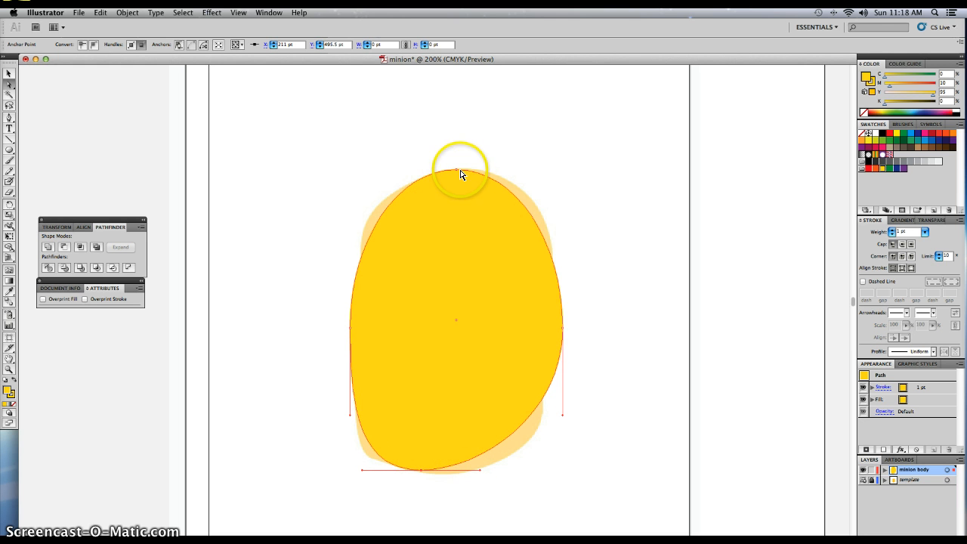
Add an anchor point on the lower-right curve of the yellow body with the Pen tool.
{"action": "left_click", "coordinate": [9, 118]}
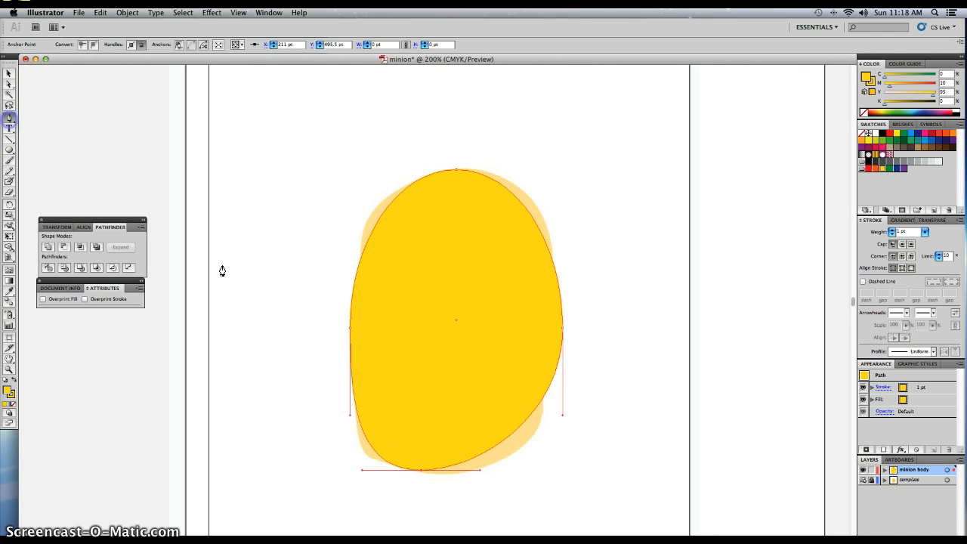
{"action": "left_click", "coordinate": [527, 420]}
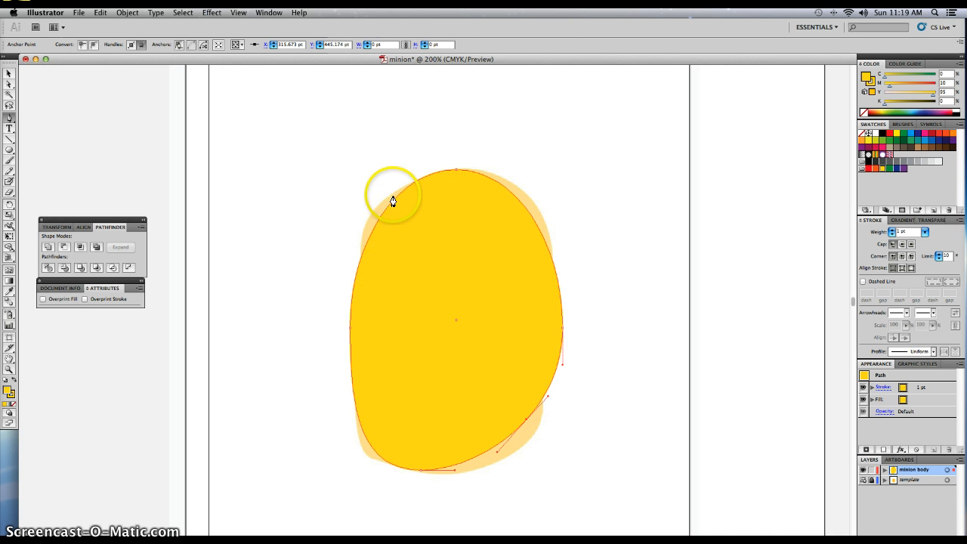
{"action": "left_click", "coordinate": [381, 217]}
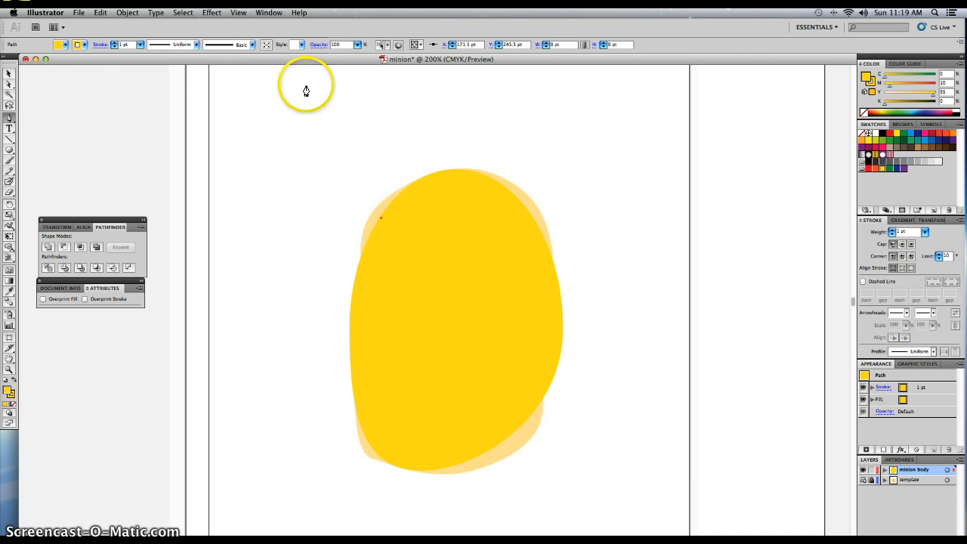
{"action": "left_click", "coordinate": [100, 12]}
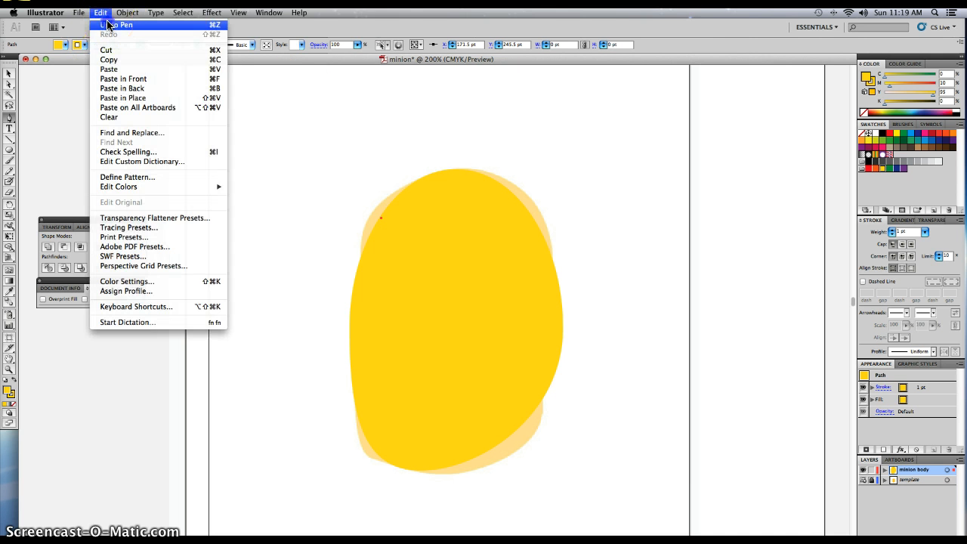
{"action": "left_click", "coordinate": [107, 25]}
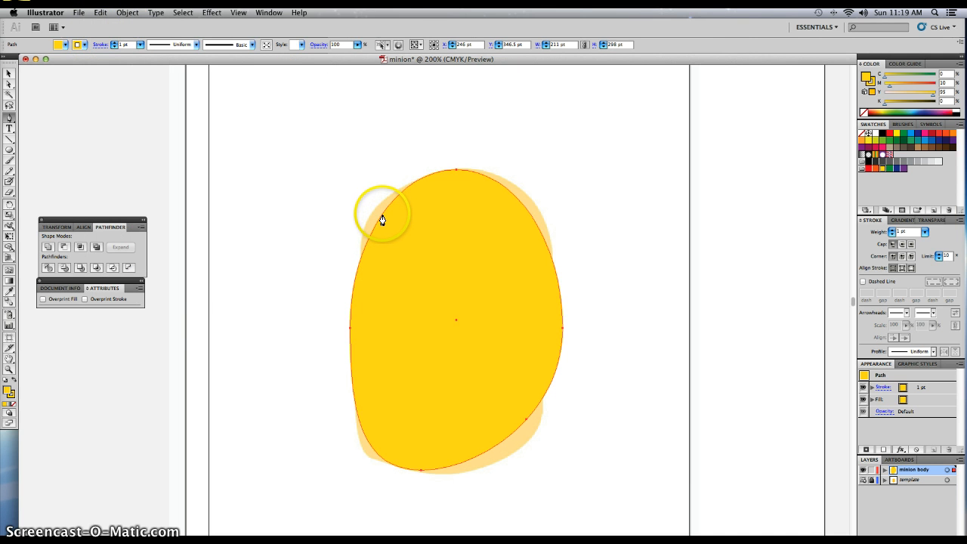
Add anchor points on the upper-left, upper-right and lower-left curves of the yellow body path.
{"action": "left_click", "coordinate": [382, 220]}
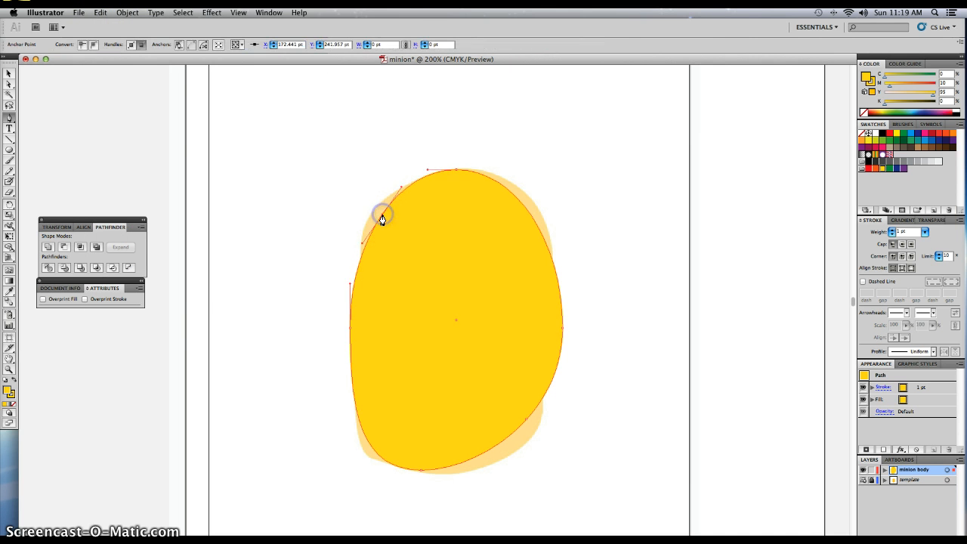
{"action": "left_click", "coordinate": [541, 237]}
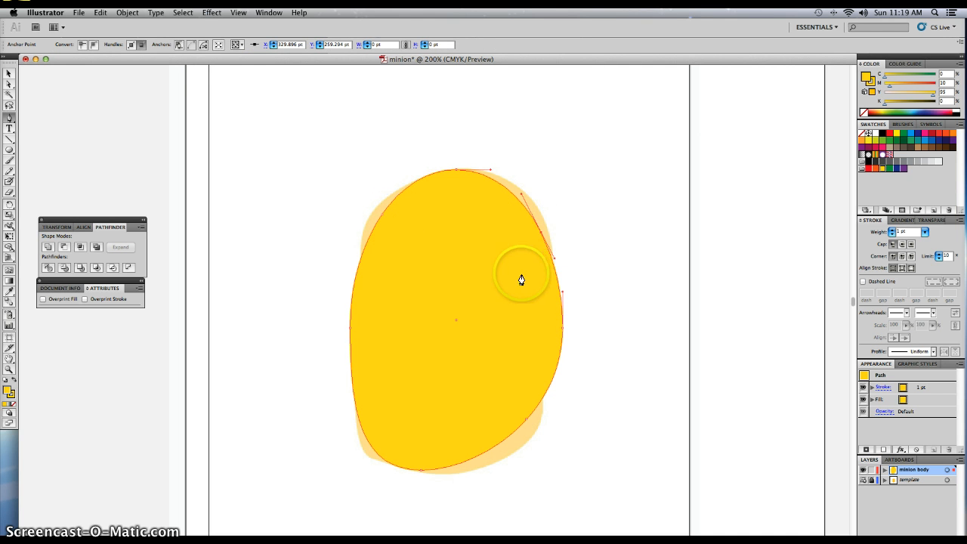
{"action": "left_click", "coordinate": [368, 448]}
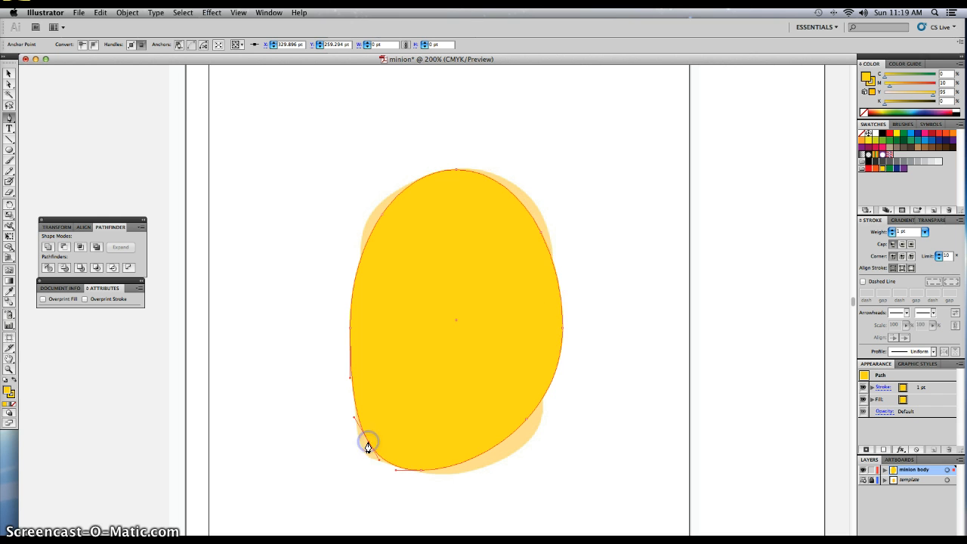
Pull the upper-left and upper-right anchor points out to the template's shoulders, adjusting the upper-left direction handle to fit the curve.
{"action": "left_click", "coordinate": [8, 87]}
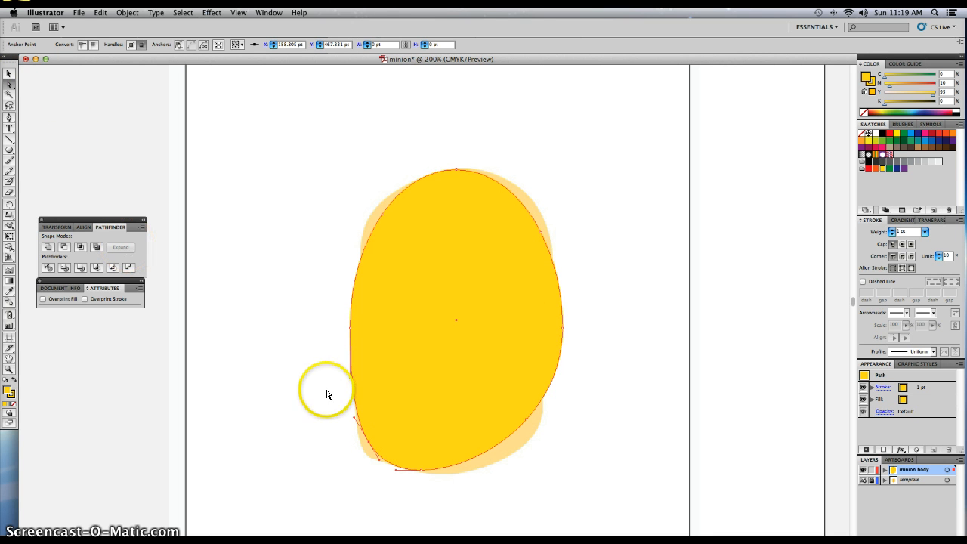
{"action": "left_click", "coordinate": [384, 217]}
{"action": "left_click_drag", "start_coordinate": [383, 214], "coordinate": [373, 211]}
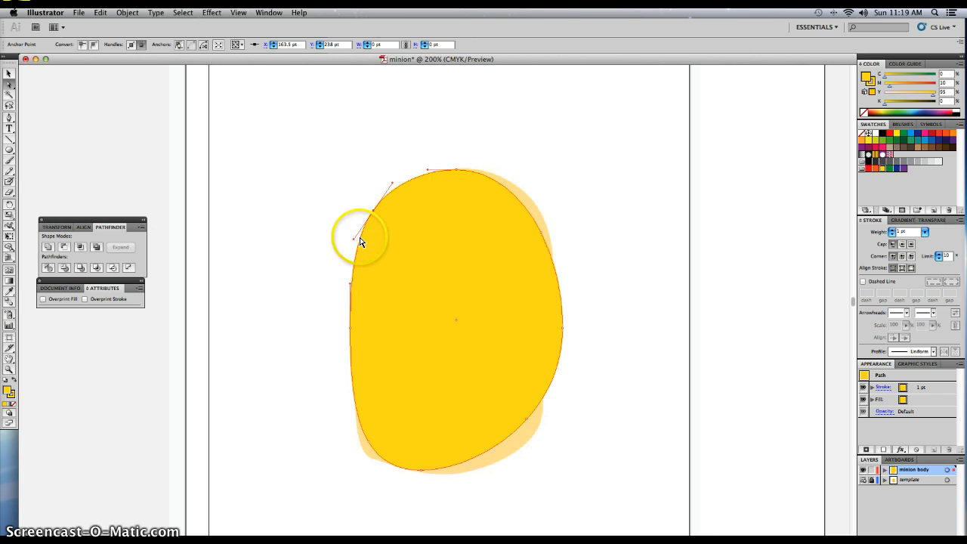
{"action": "left_click_drag", "start_coordinate": [350, 286], "coordinate": [357, 245]}
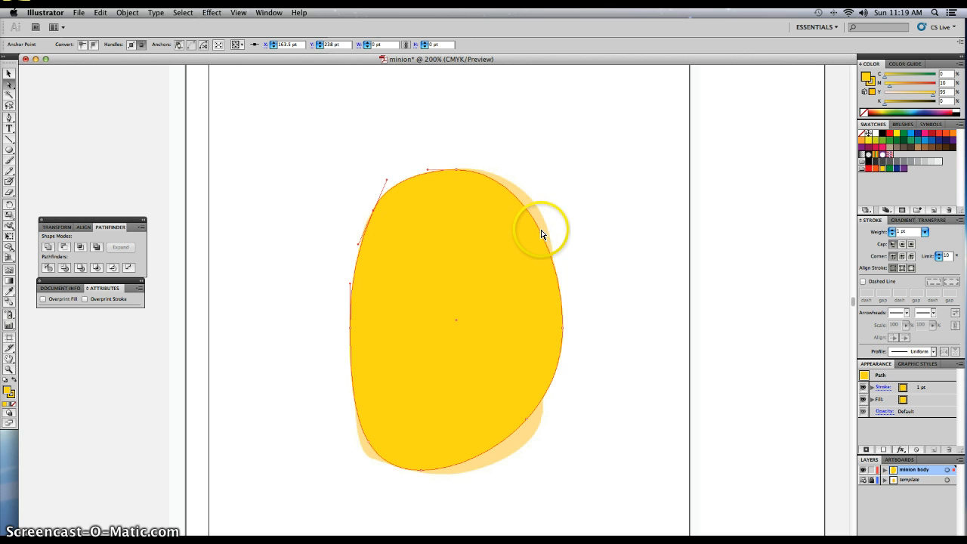
{"action": "left_click_drag", "start_coordinate": [541, 236], "coordinate": [539, 210]}
Move the body's middle-right anchor point inward to the template's waist and angle its direction handle to match the curve above.
{"action": "left_click", "coordinate": [564, 327]}
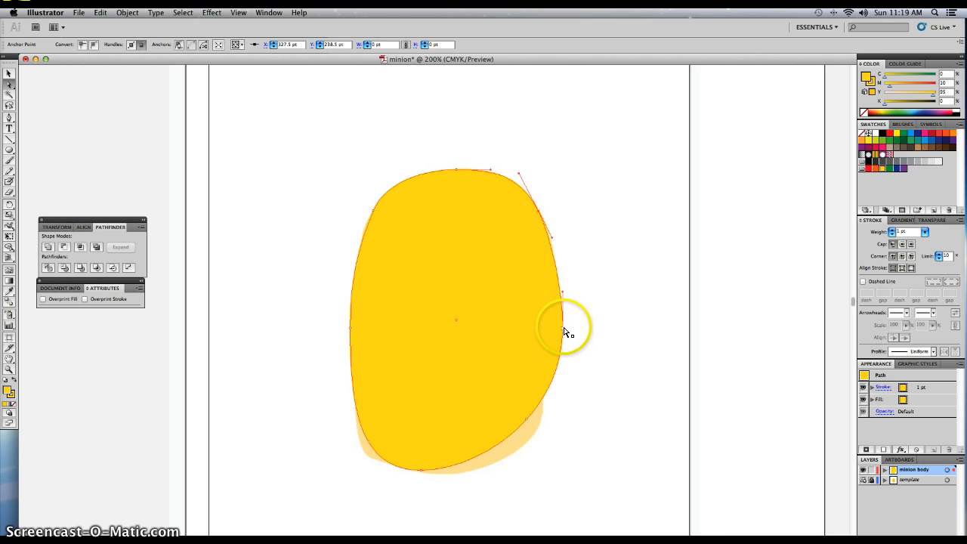
{"action": "left_click_drag", "start_coordinate": [562, 330], "coordinate": [531, 328]}
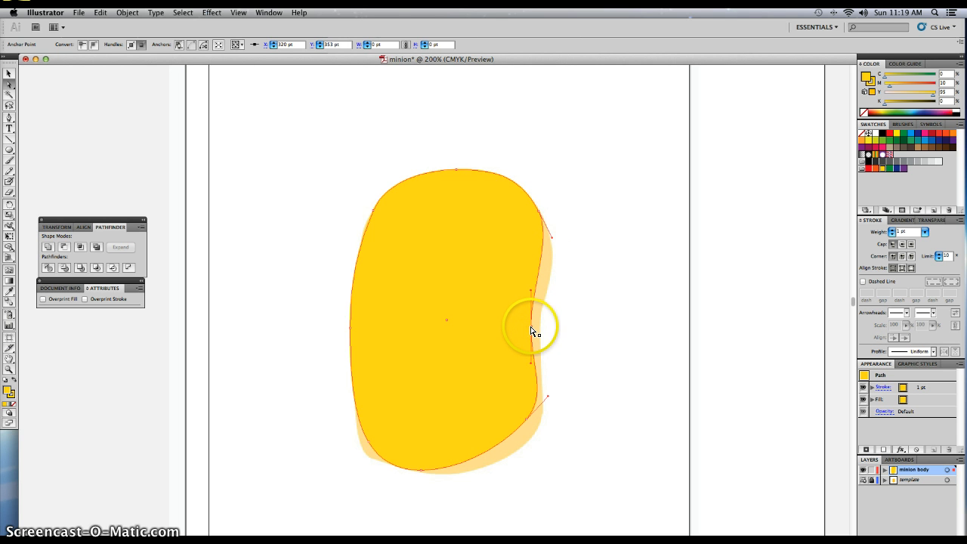
{"action": "left_click_drag", "start_coordinate": [533, 329], "coordinate": [545, 313]}
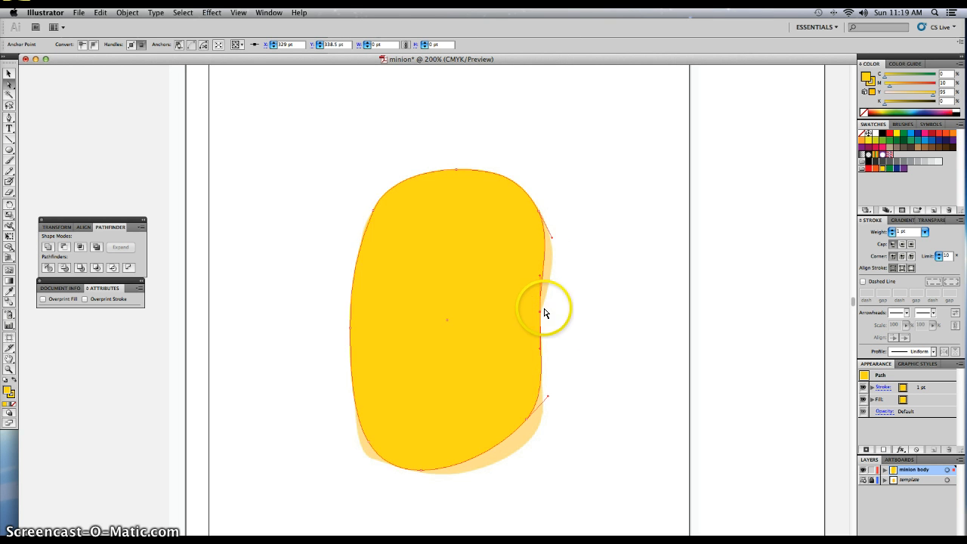
{"action": "mouse_move", "coordinate": [542, 259]}
{"action": "left_mouse_down"}
{"action": "mouse_move", "coordinate": [544, 283]}
{"action": "mouse_move", "coordinate": [550, 271]}
{"action": "left_mouse_up"}
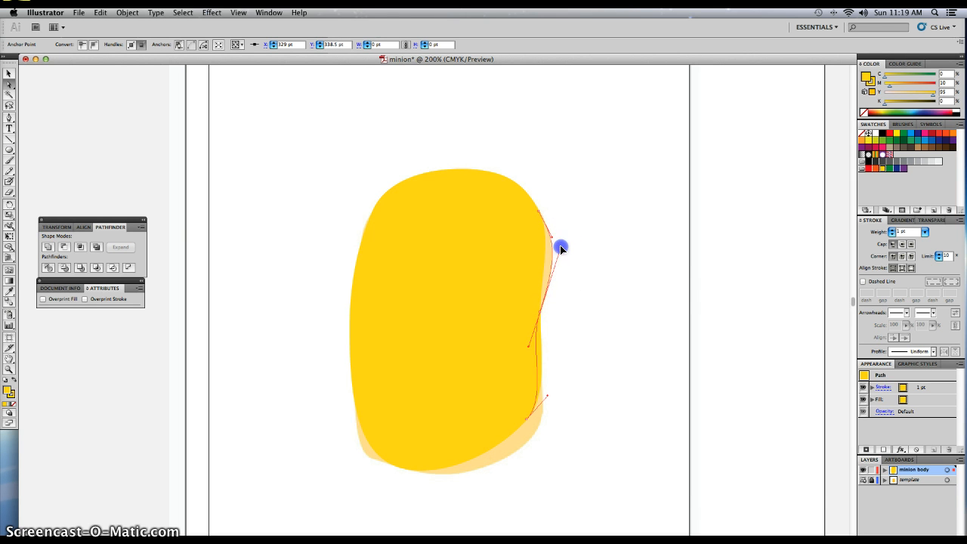
{"action": "left_click_drag", "start_coordinate": [558, 247], "coordinate": [558, 247]}
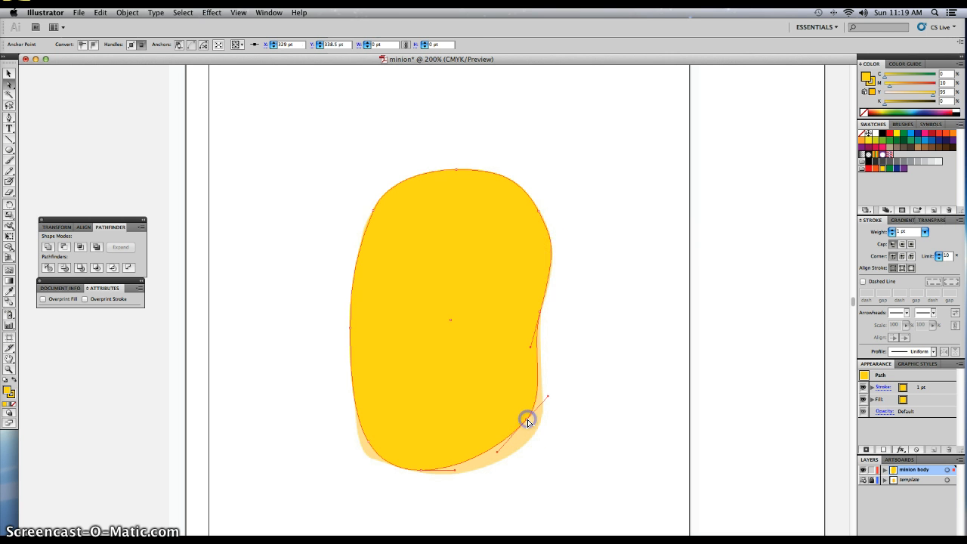
Move the lower-right, lower-left and bottom anchor points out to the template's lower edge, and deselect the body.
{"action": "left_click_drag", "start_coordinate": [527, 420], "coordinate": [532, 435]}
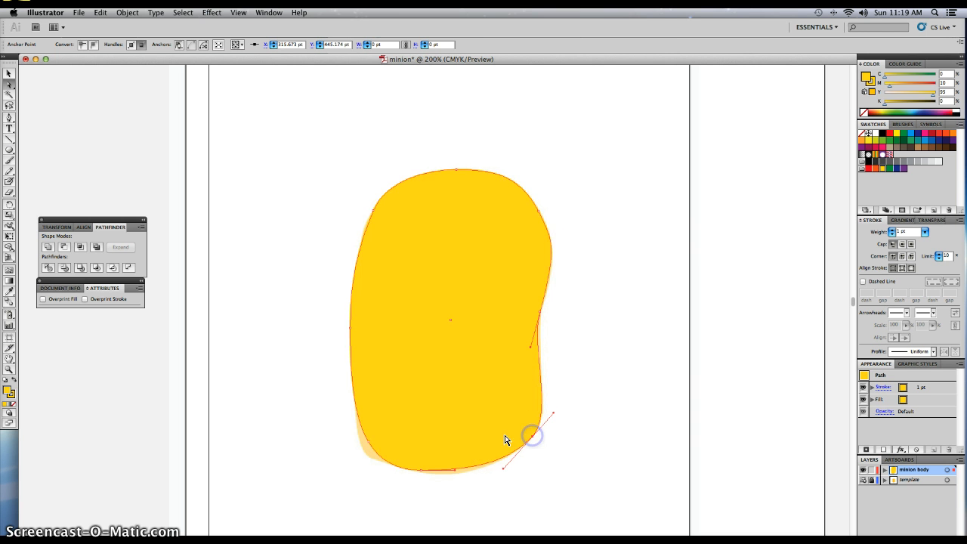
{"action": "left_click", "coordinate": [370, 444]}
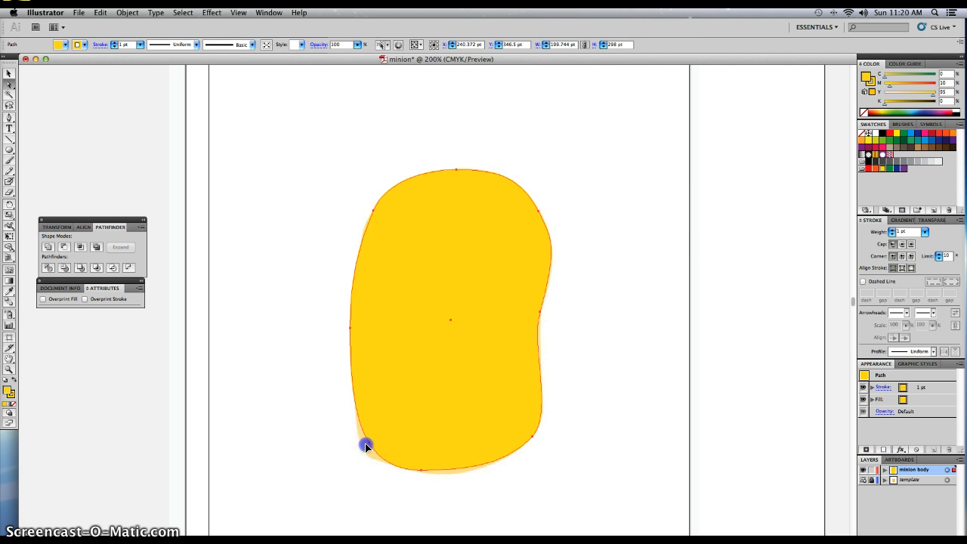
{"action": "left_click_drag", "start_coordinate": [366, 447], "coordinate": [369, 444]}
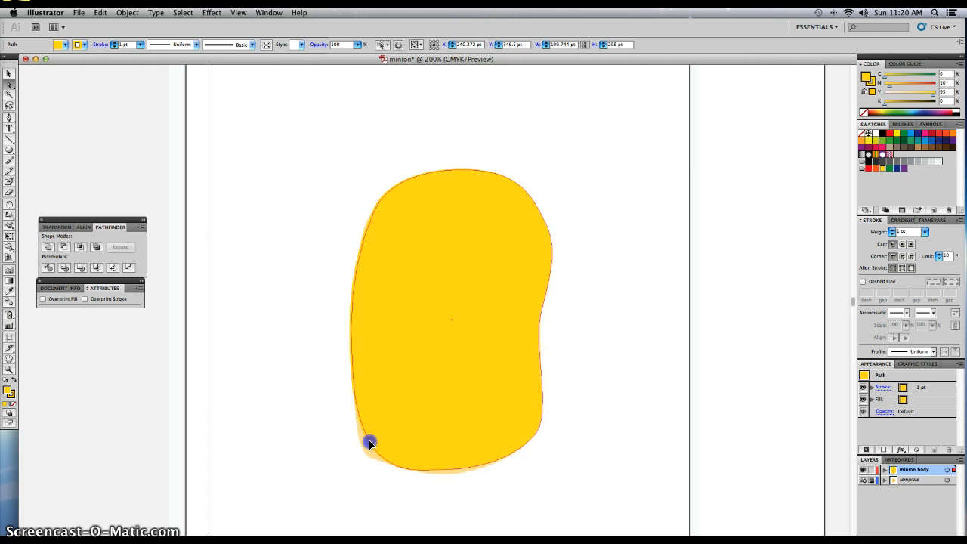
{"action": "left_click", "coordinate": [371, 444]}
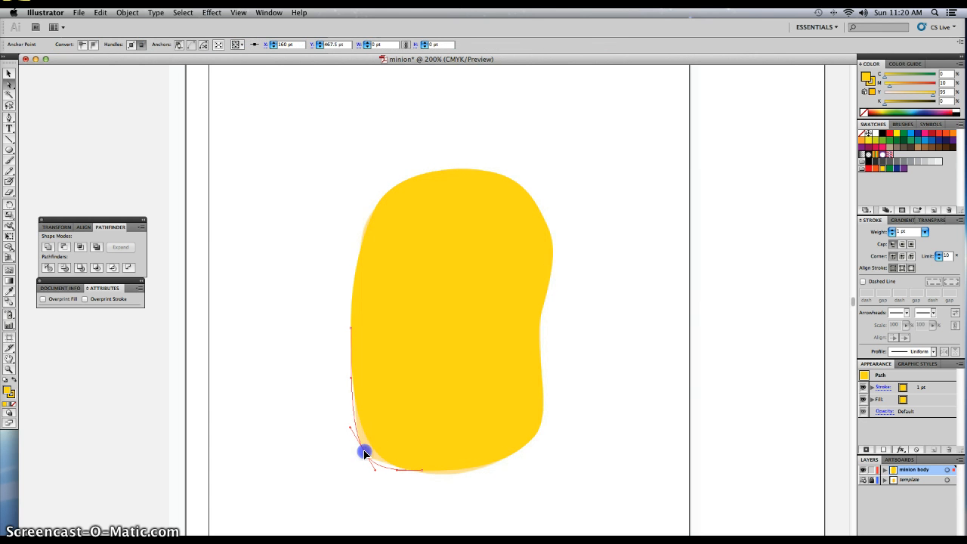
{"action": "left_click", "coordinate": [424, 474]}
{"action": "left_click", "coordinate": [433, 474]}
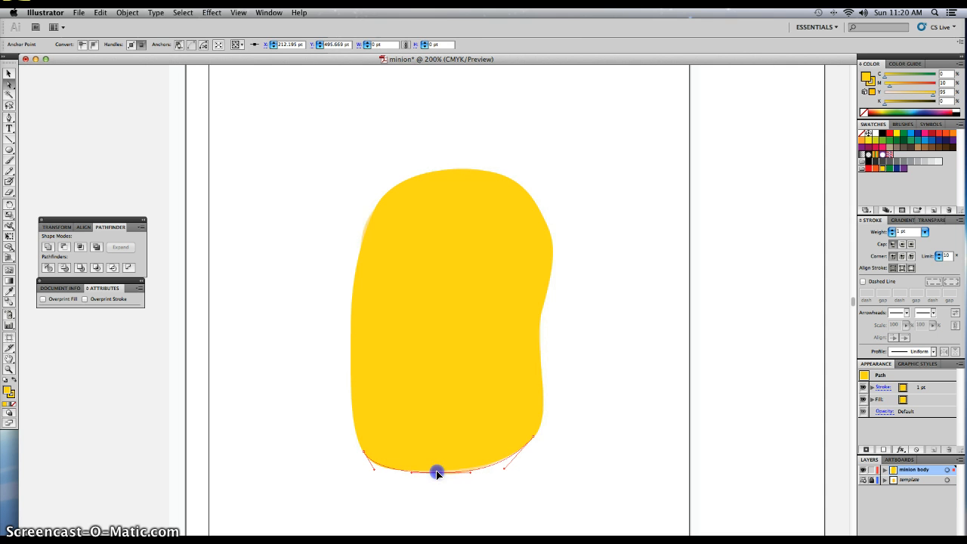
{"action": "left_click", "coordinate": [9, 74]}
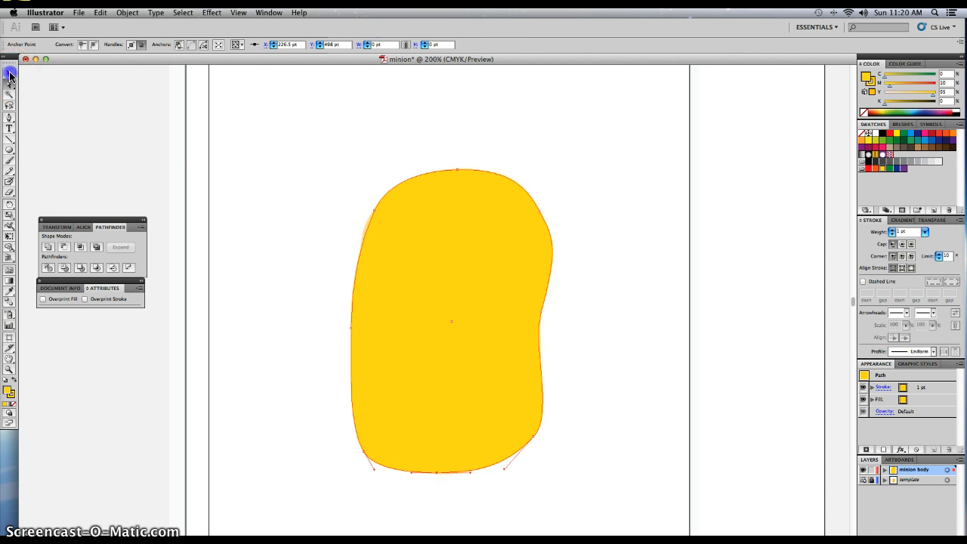
{"action": "left_click", "coordinate": [209, 179]}
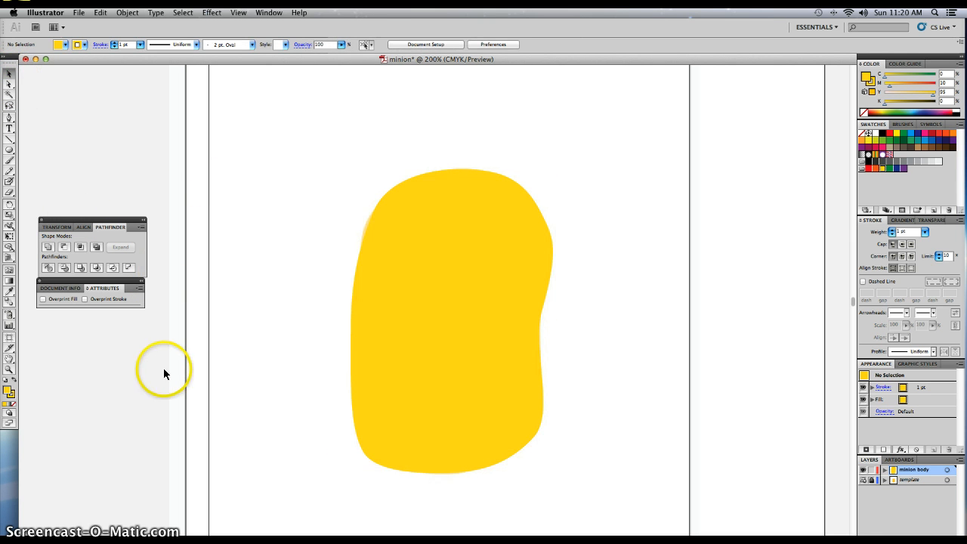